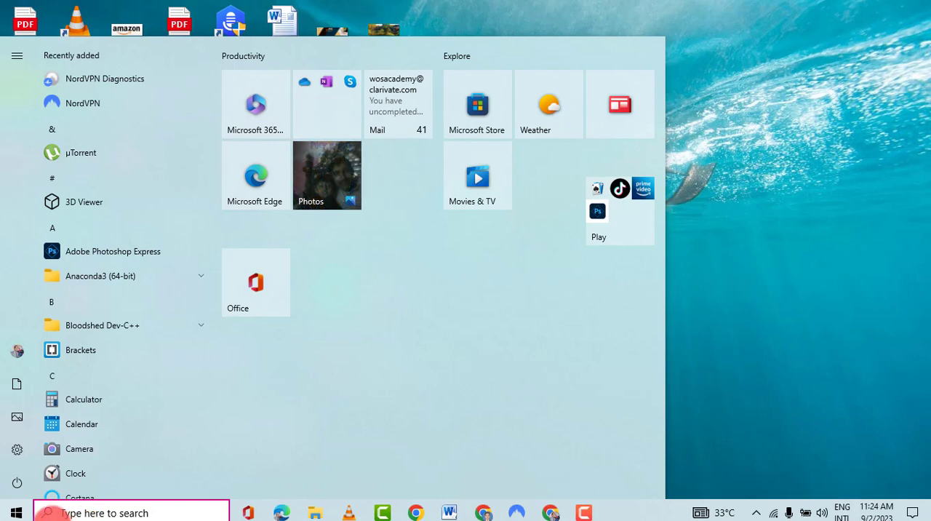
- Search Windows for "pa" and launch Paint 3D
click(87, 512)
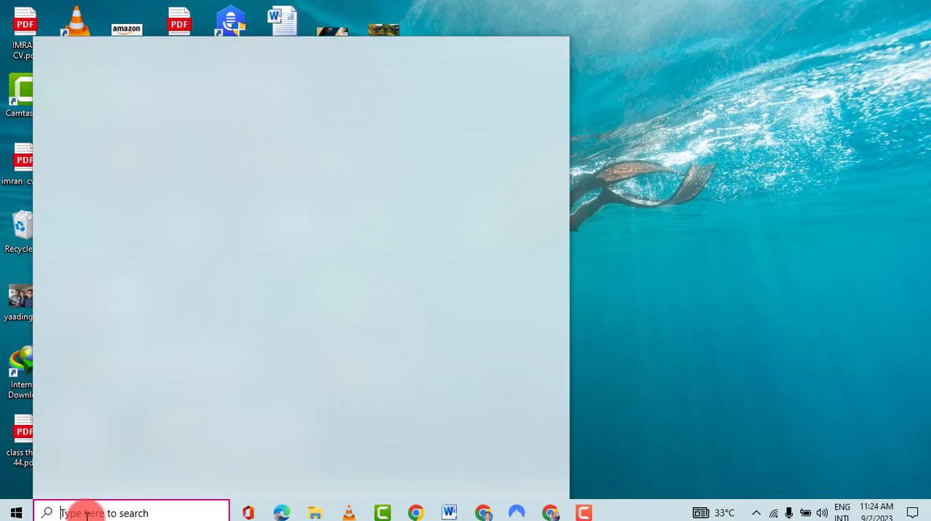
text(pa)
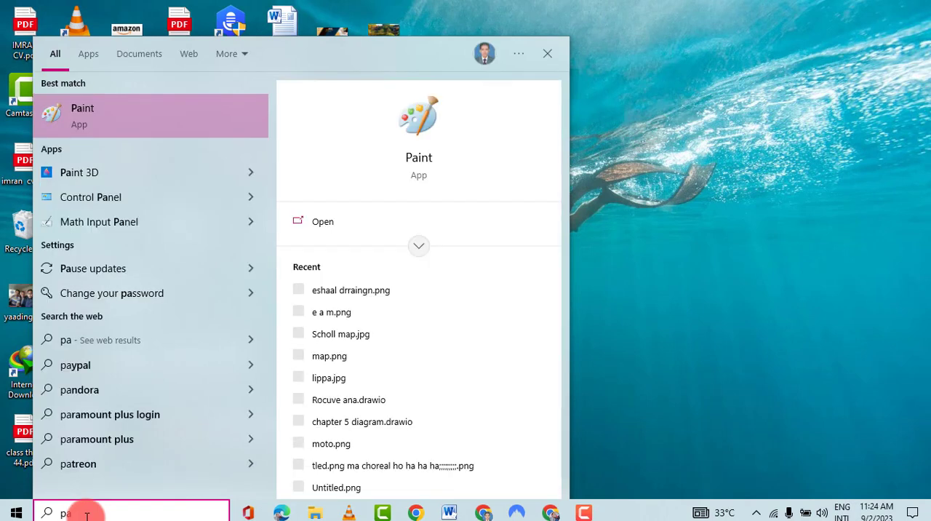
click(75, 117)
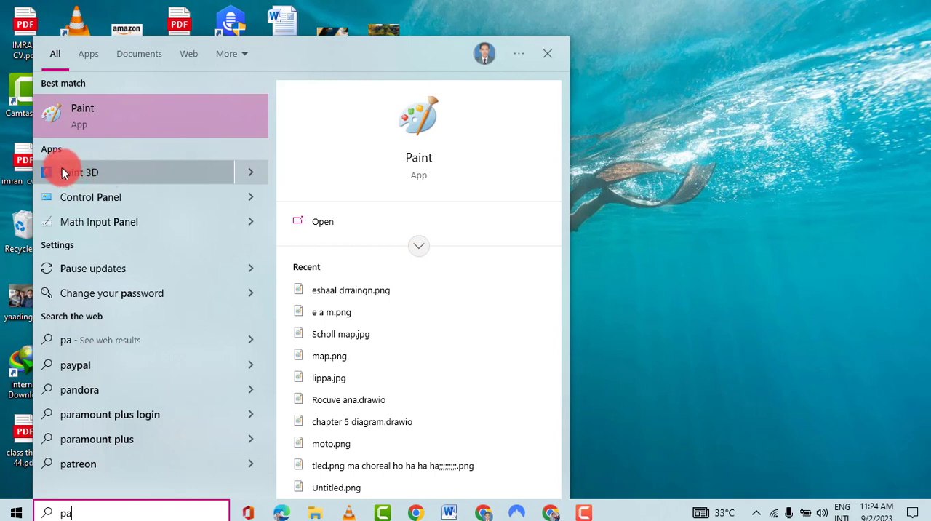
click(92, 177)
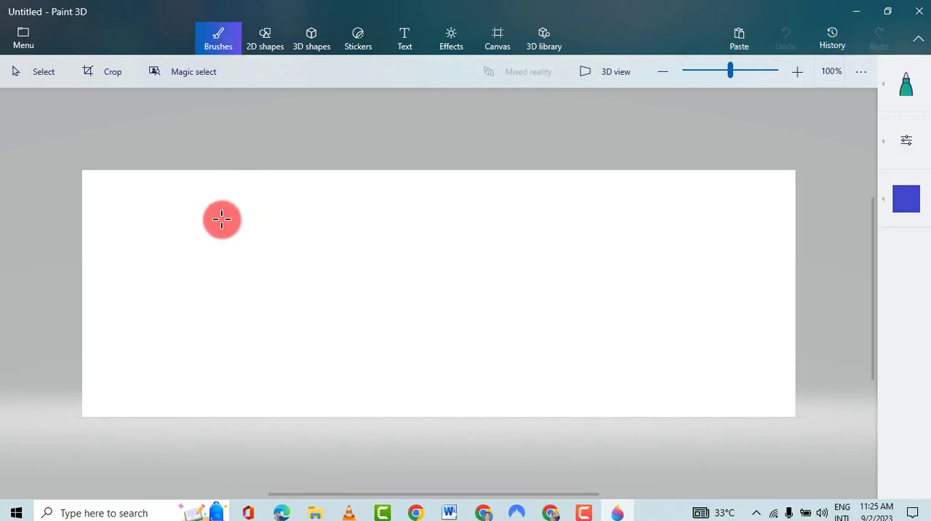
- Draw a blue figure eight with the marker on the left part of the canvas, keeping the zoom at 100%
mouse_move(221, 217)
mouse_down()
mouse_move(248, 298)
mouse_move(280, 297)
mouse_move(204, 248)
mouse_move(199, 226)
mouse_move(227, 222)
mouse_up()
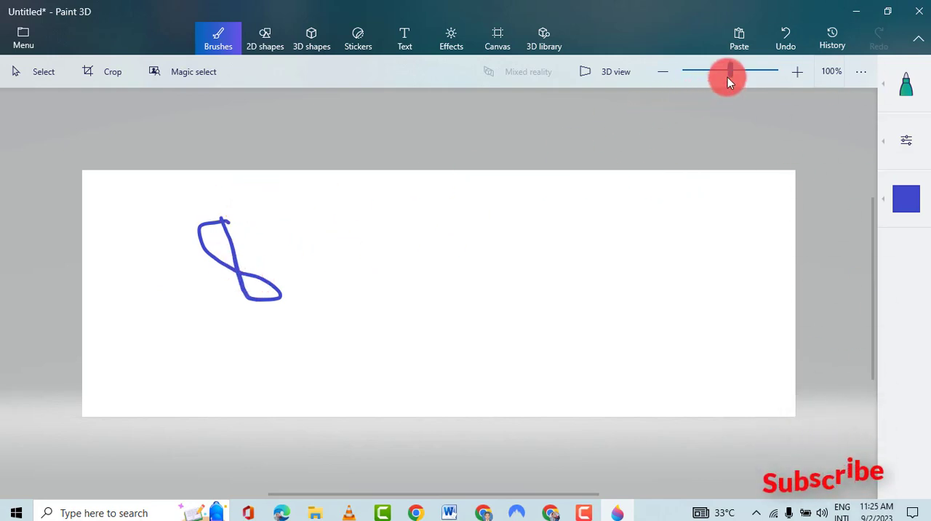
click(796, 73)
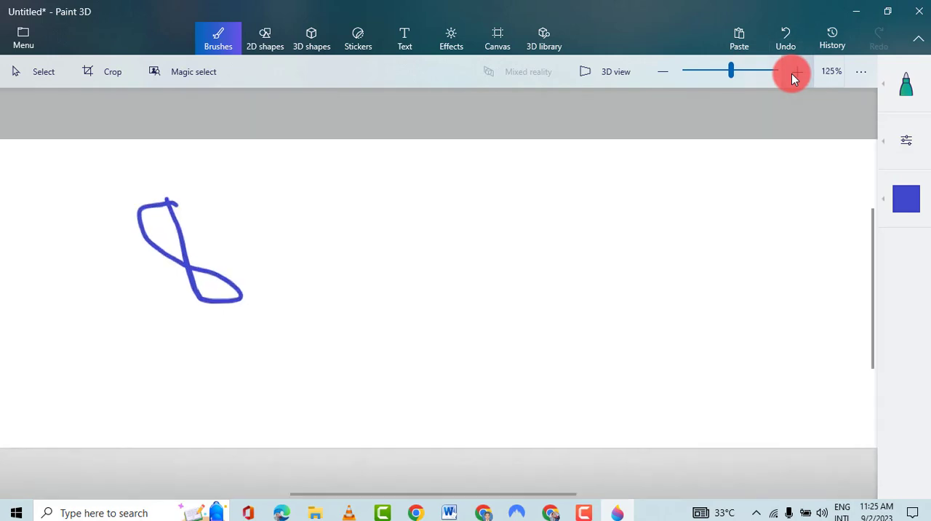
click(664, 71)
- Draw a vertical stroke with the calligraphy pen just right of the figure eight
click(909, 86)
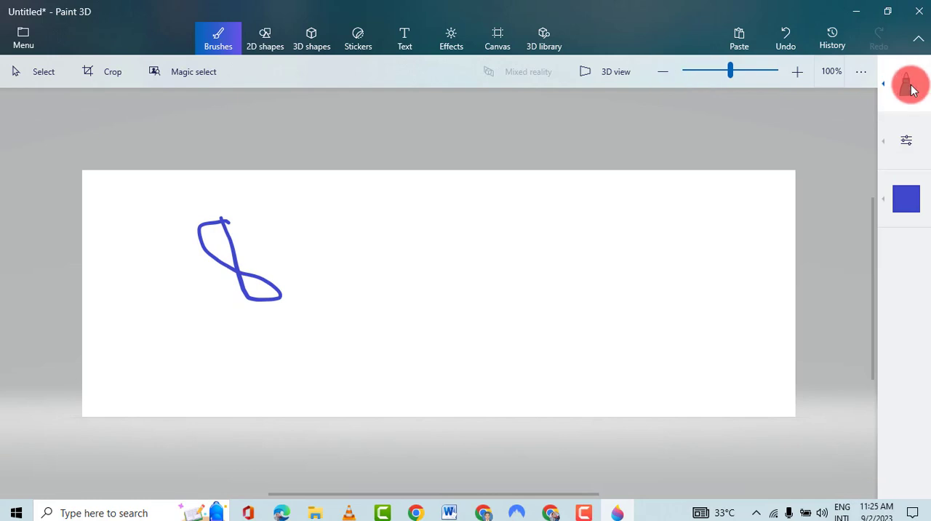
click(885, 86)
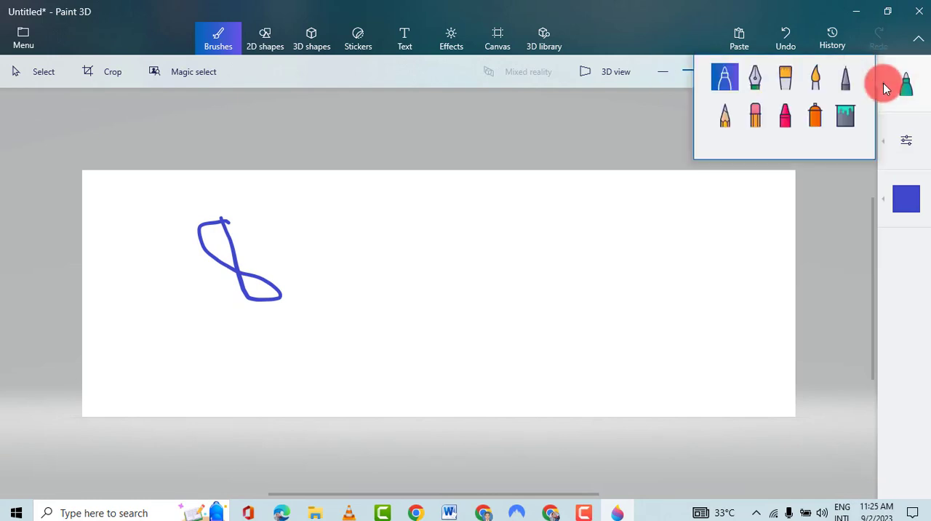
click(754, 80)
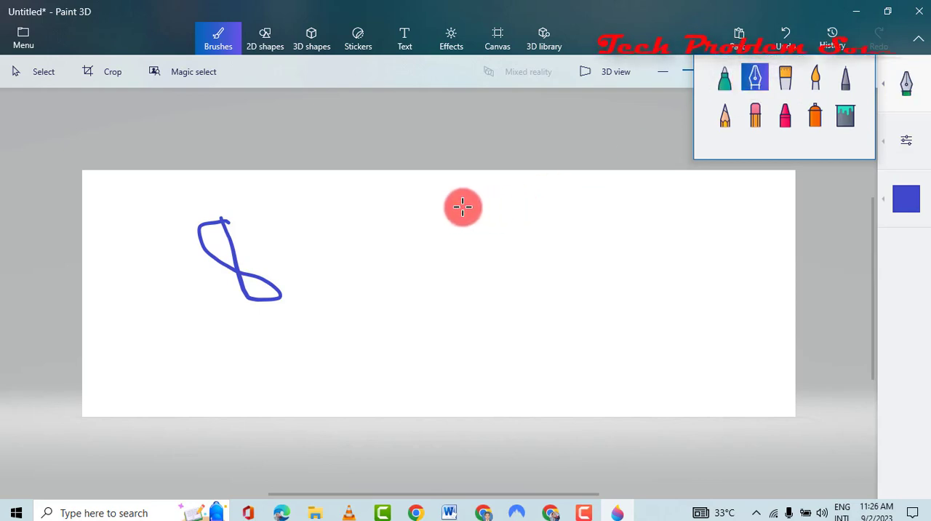
drag(327, 212, 333, 313)
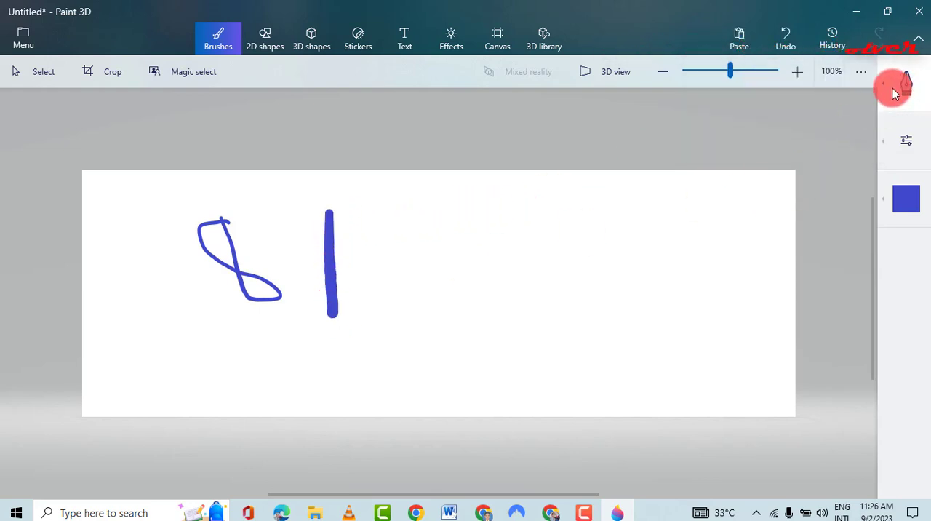
- Paint a thick vertical stroke with the oil brush to the right of the calligraphy stroke
click(892, 92)
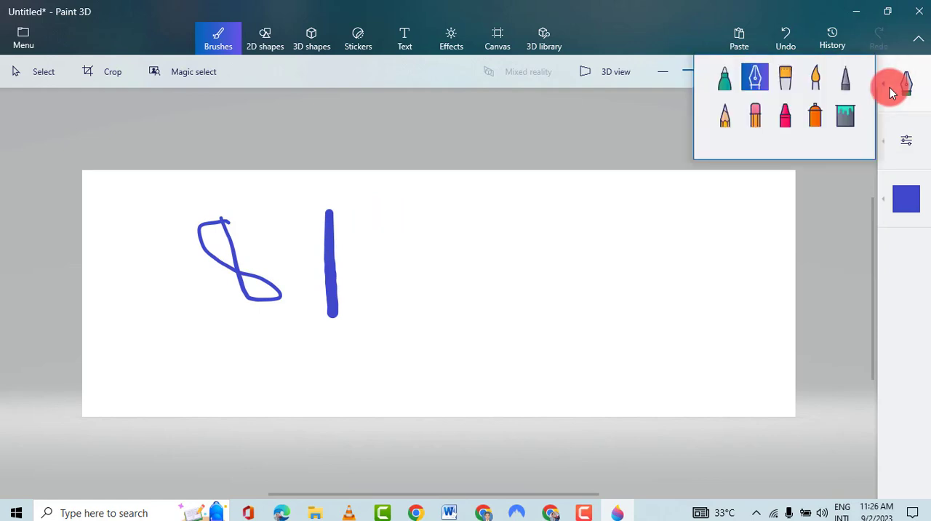
click(786, 78)
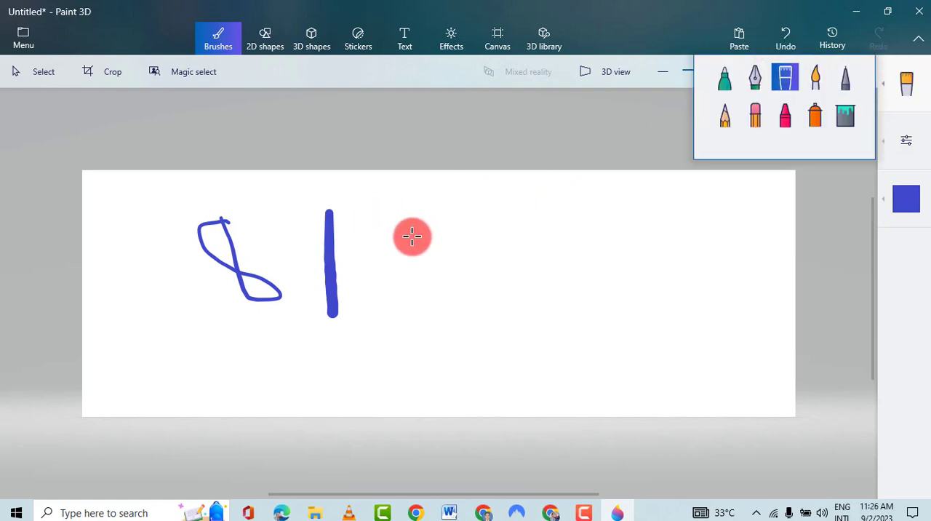
drag(400, 225, 407, 375)
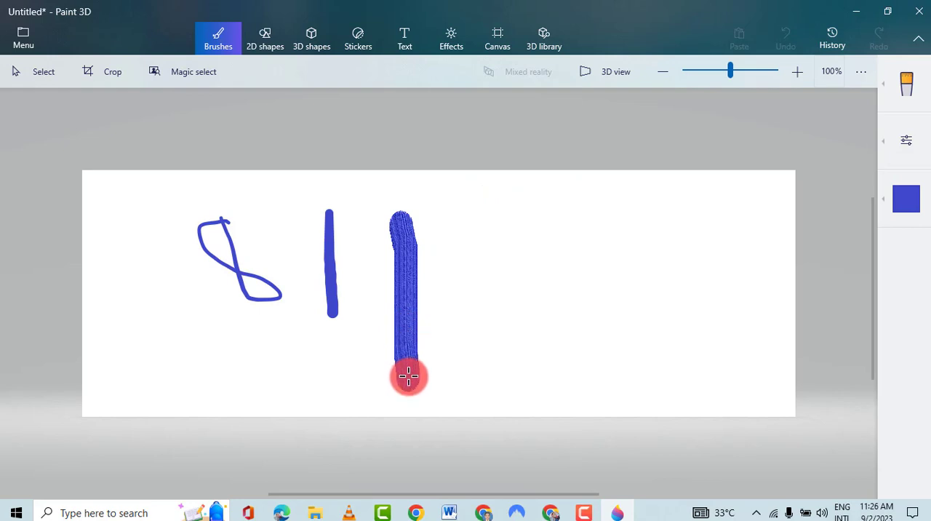
- Paint a freehand Watercolor scribble to the right of the oil brush stroke, trailing off the canvas's upper edge
click(888, 86)
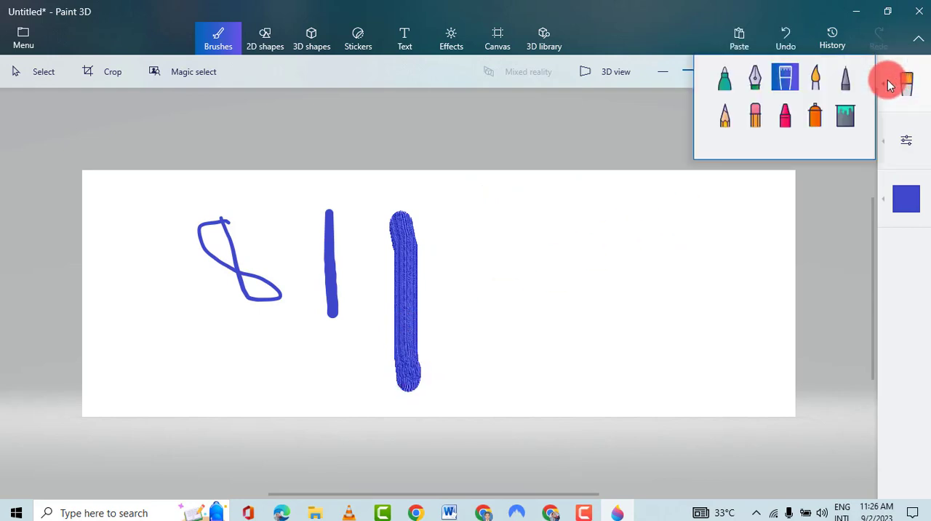
click(812, 83)
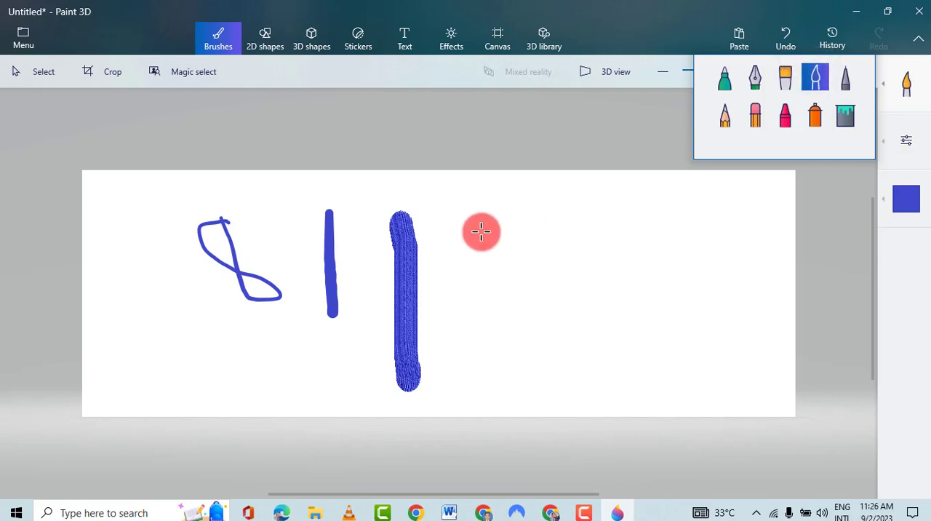
mouse_move(478, 226)
mouse_down()
mouse_move(482, 385)
mouse_move(529, 339)
mouse_move(521, 269)
mouse_move(506, 245)
mouse_move(564, 252)
mouse_move(534, 328)
mouse_move(472, 337)
mouse_move(508, 257)
mouse_move(509, 314)
mouse_move(474, 316)
mouse_move(535, 263)
mouse_move(831, 141)
mouse_up()
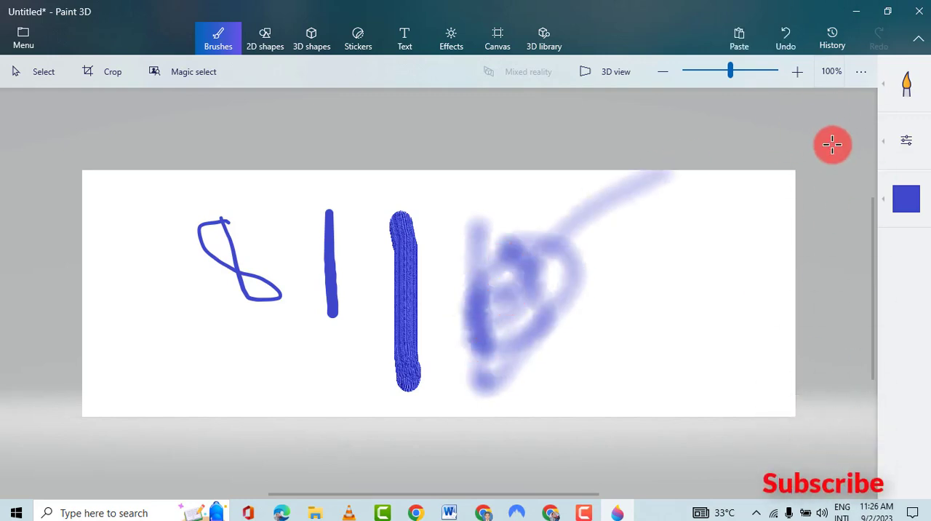
- Draw a small figure eight with the Pixel pen to the right of the watercolor scribble
click(893, 85)
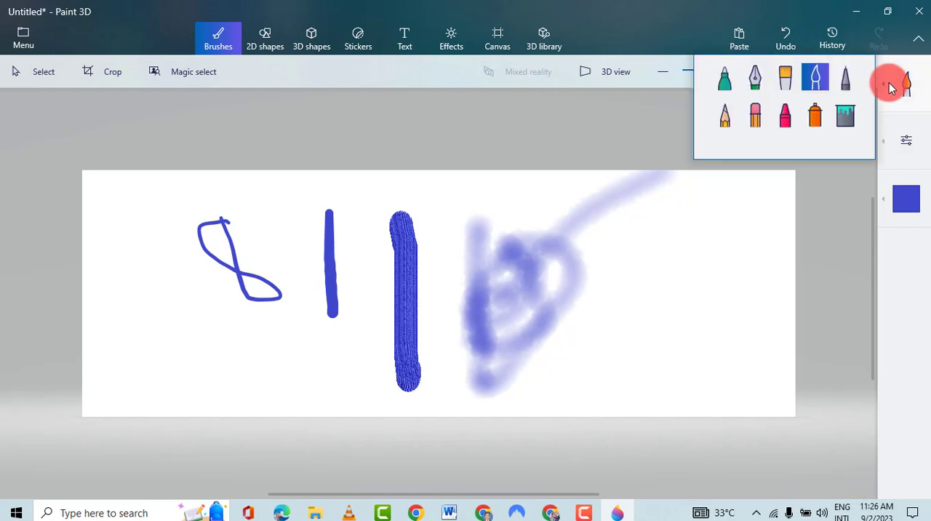
click(844, 80)
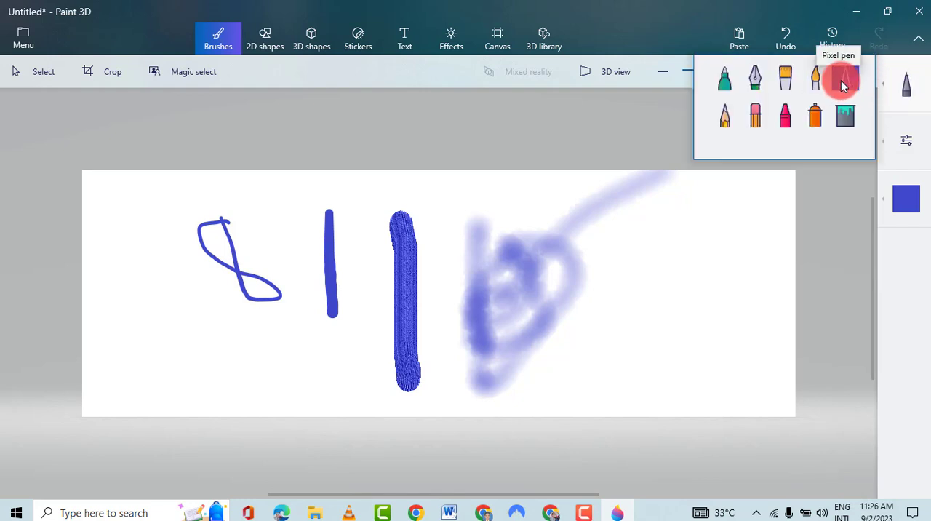
mouse_move(661, 235)
mouse_down()
mouse_move(659, 294)
mouse_move(682, 276)
mouse_move(644, 255)
mouse_move(663, 238)
mouse_up()
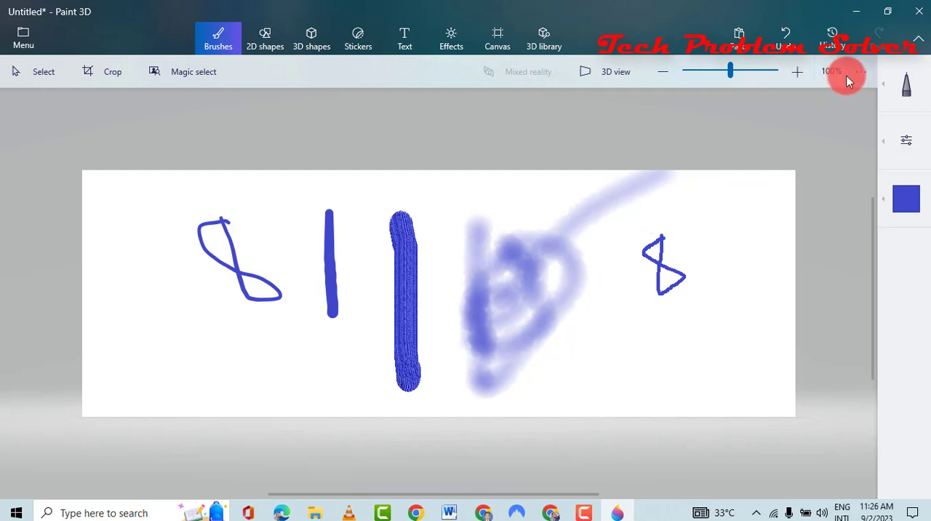
- Sketch overlapping loops with the Pencil at the canvas's left edge
click(887, 88)
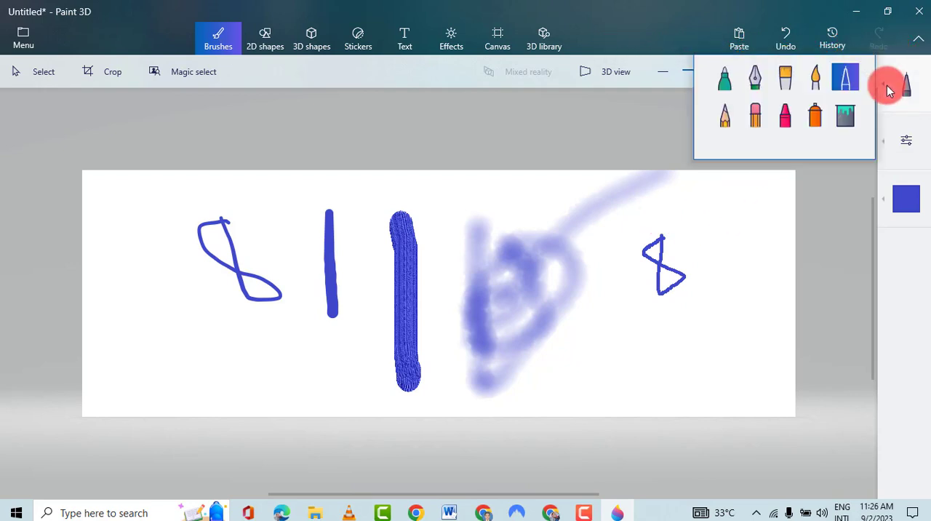
click(727, 120)
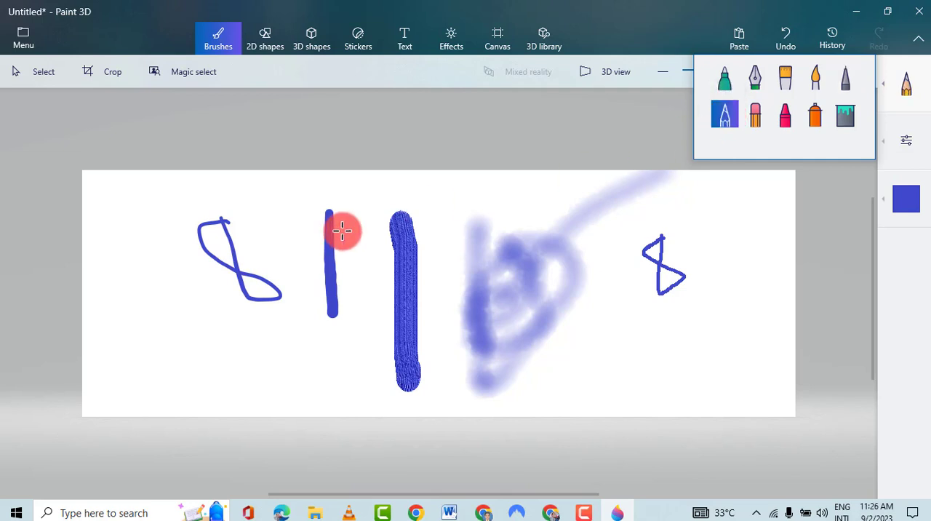
click(110, 210)
mouse_move(111, 210)
mouse_down()
mouse_move(119, 316)
mouse_move(129, 321)
mouse_move(137, 298)
mouse_move(97, 221)
mouse_move(117, 205)
mouse_move(163, 296)
mouse_move(181, 293)
mouse_move(85, 258)
mouse_move(119, 240)
mouse_move(130, 265)
mouse_up()
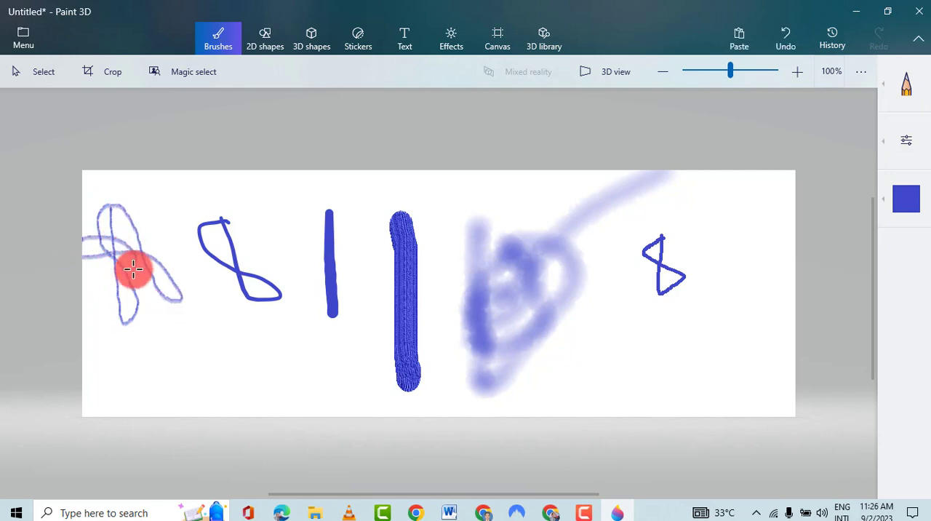
- Erase the marker figure eight, the calligraphy stroke and the upper part of the oil brush stroke
click(883, 87)
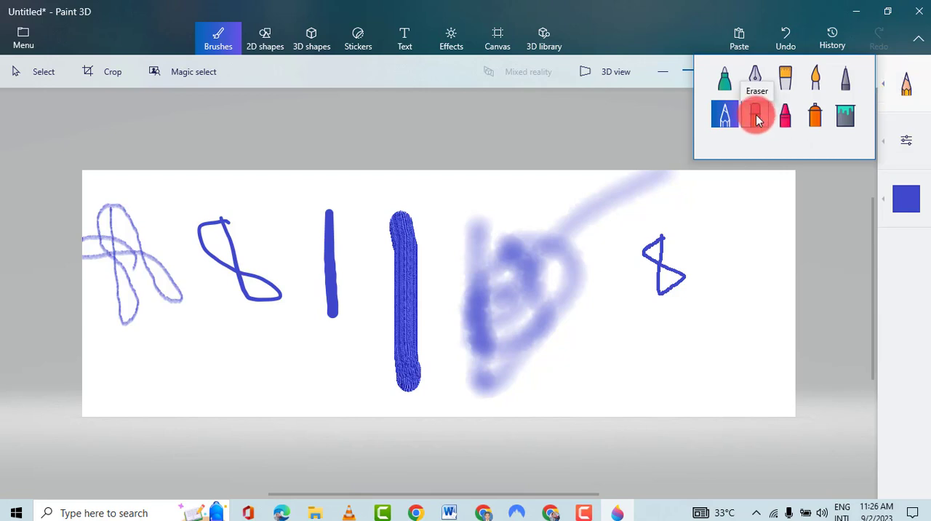
click(756, 118)
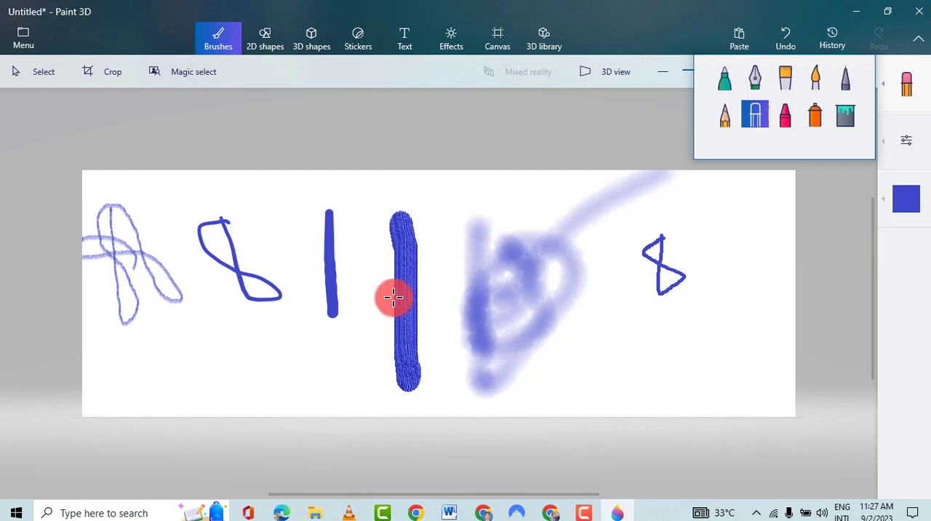
mouse_move(325, 209)
mouse_down()
mouse_move(330, 324)
mouse_move(330, 314)
mouse_move(246, 284)
mouse_move(204, 252)
mouse_move(209, 208)
mouse_move(248, 294)
mouse_move(223, 220)
mouse_move(229, 210)
mouse_move(224, 269)
mouse_move(212, 252)
mouse_move(280, 290)
mouse_move(273, 304)
mouse_move(248, 301)
mouse_move(325, 299)
mouse_up()
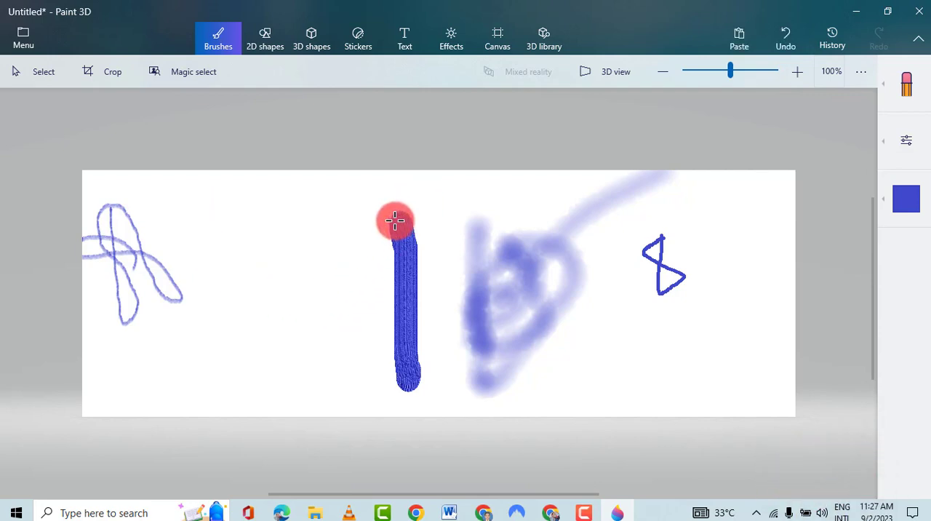
mouse_move(397, 227)
mouse_down()
mouse_move(411, 216)
mouse_move(386, 220)
mouse_move(411, 239)
mouse_move(384, 251)
mouse_move(444, 251)
mouse_move(363, 271)
mouse_up()
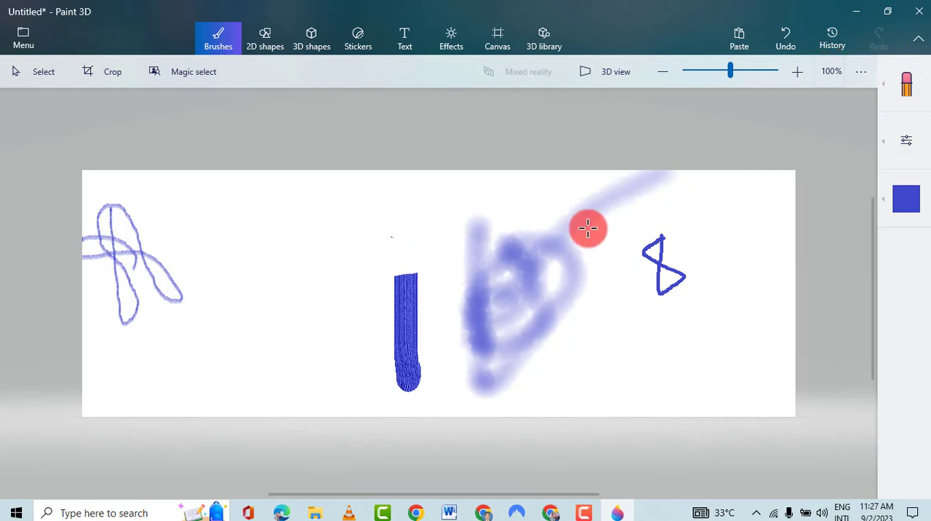
- Scribble with the Crayon in the cleared area between the pencil loops and the oil brush stroke
click(891, 85)
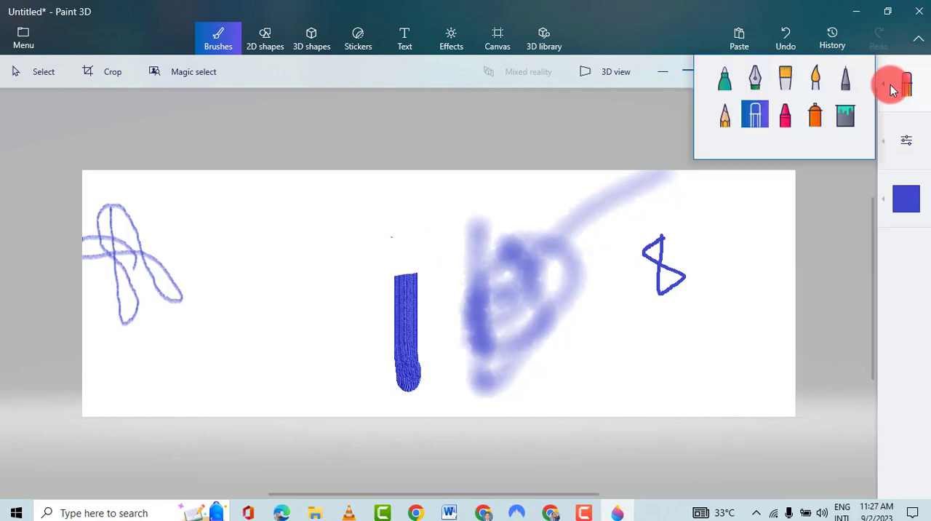
click(789, 116)
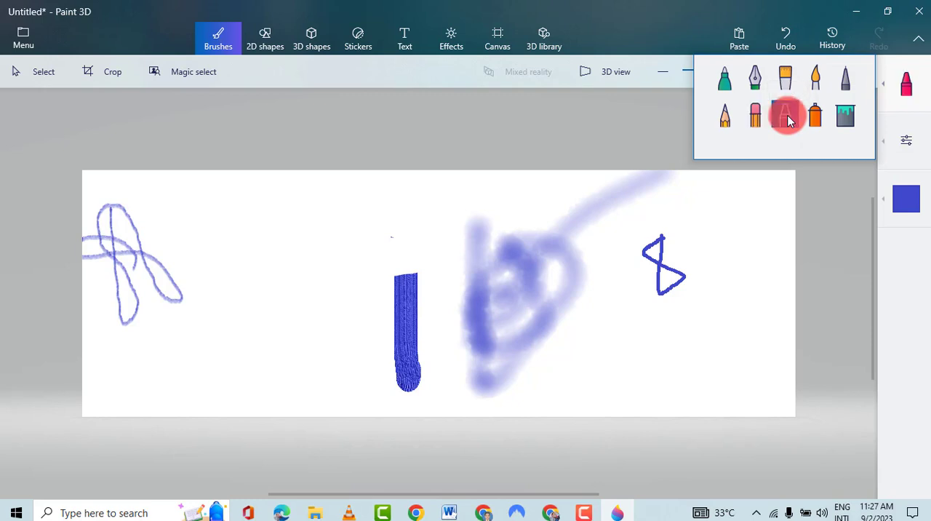
click(262, 269)
mouse_move(262, 270)
mouse_down()
mouse_move(276, 305)
mouse_move(330, 327)
mouse_move(330, 301)
mouse_move(249, 291)
mouse_move(254, 255)
mouse_move(301, 260)
mouse_move(252, 272)
mouse_move(316, 298)
mouse_move(269, 322)
mouse_move(312, 312)
mouse_up()
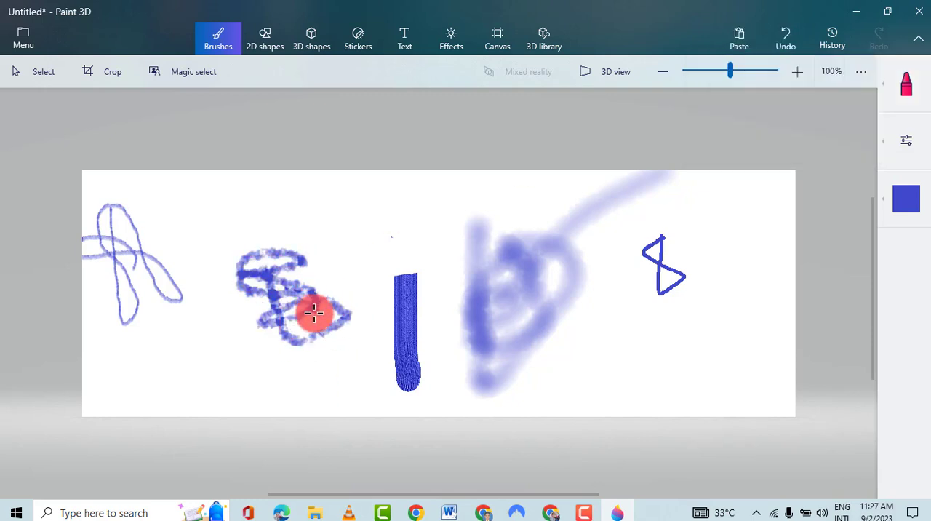
- Spray a blue patch with the spray can between the crayon scribble and the remaining oil brush stroke
click(886, 86)
click(814, 115)
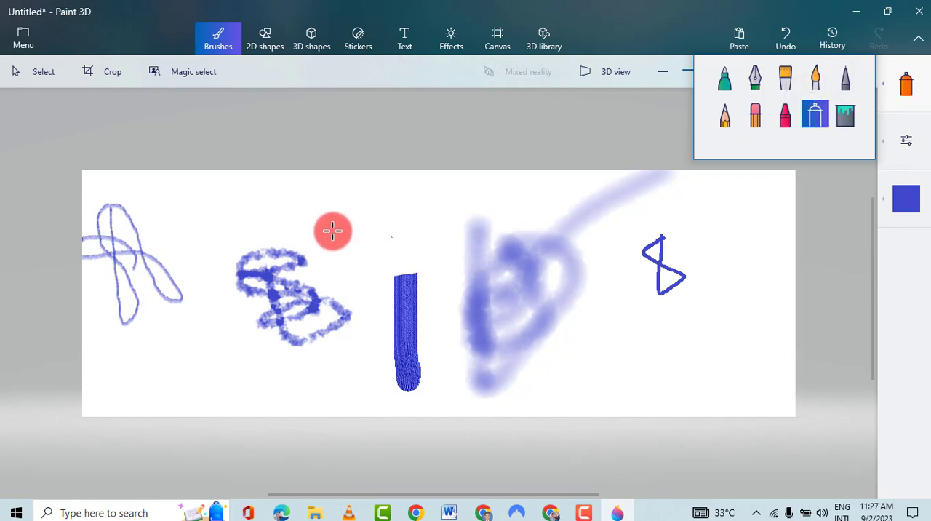
mouse_move(333, 229)
mouse_down()
mouse_move(386, 224)
mouse_move(373, 249)
mouse_move(312, 230)
mouse_move(319, 216)
mouse_move(386, 222)
mouse_move(345, 267)
mouse_move(289, 259)
mouse_move(344, 244)
mouse_move(373, 266)
mouse_move(304, 275)
mouse_move(347, 258)
mouse_move(380, 291)
mouse_move(318, 284)
mouse_move(399, 287)
mouse_move(310, 307)
mouse_move(389, 277)
mouse_up()
mouse_move(347, 288)
mouse_down()
mouse_move(383, 283)
mouse_move(329, 279)
mouse_move(342, 230)
mouse_move(392, 239)
mouse_move(306, 262)
mouse_move(398, 247)
mouse_move(371, 282)
mouse_move(341, 275)
mouse_move(396, 303)
mouse_move(341, 327)
mouse_up()
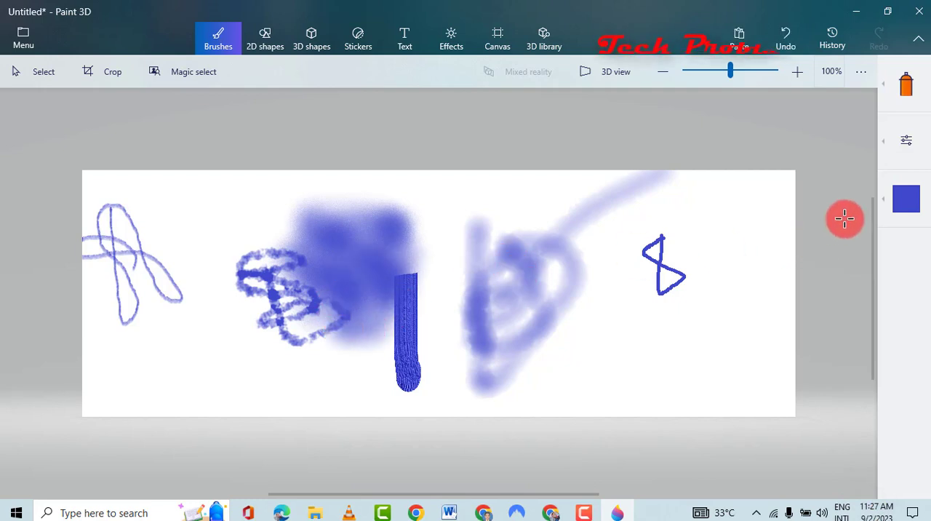
- Set the colour to green and spray a patch between the pencil loops and the crayon scribble
click(900, 208)
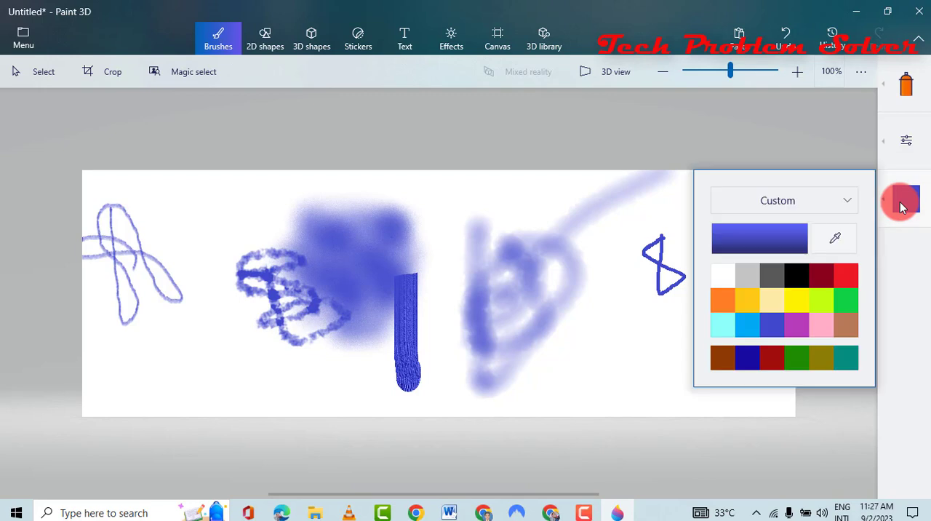
click(852, 299)
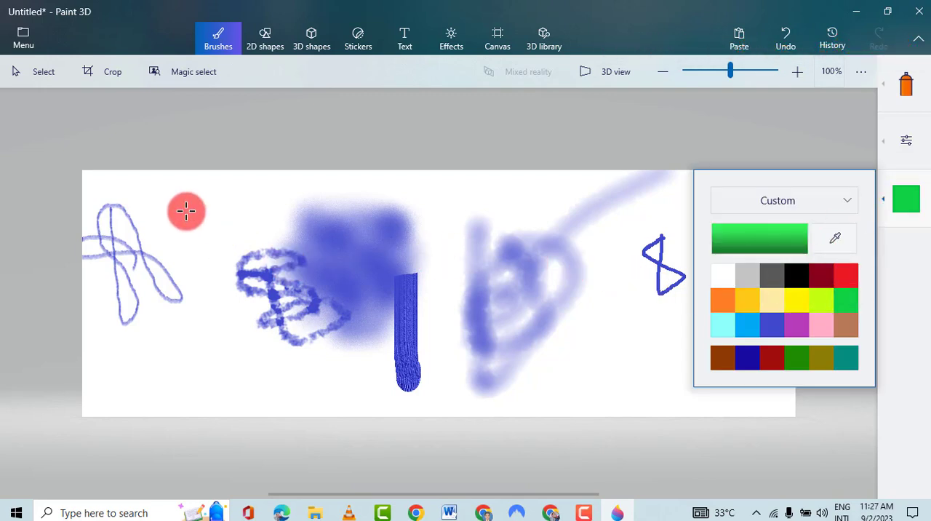
click(210, 222)
mouse_move(210, 222)
mouse_down()
mouse_move(209, 245)
mouse_move(167, 217)
mouse_move(226, 239)
mouse_move(160, 286)
mouse_move(179, 246)
mouse_move(173, 291)
mouse_move(171, 256)
mouse_move(201, 303)
mouse_move(165, 232)
mouse_move(217, 308)
mouse_move(161, 274)
mouse_move(151, 328)
mouse_move(200, 272)
mouse_move(182, 248)
mouse_move(217, 247)
mouse_move(168, 267)
mouse_move(243, 288)
mouse_move(169, 307)
mouse_move(200, 295)
mouse_up()
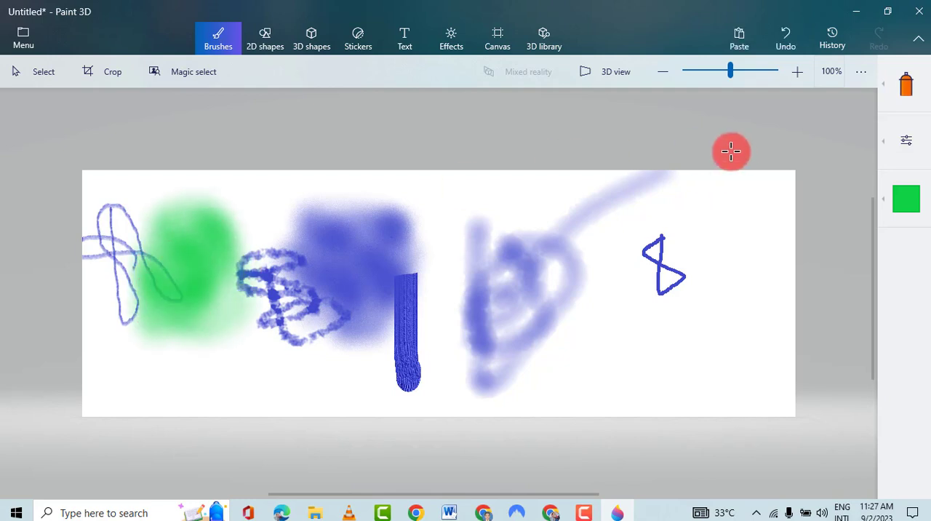
- Switch the brush from the spray can to the Fill tool, keeping green as the colour
click(896, 91)
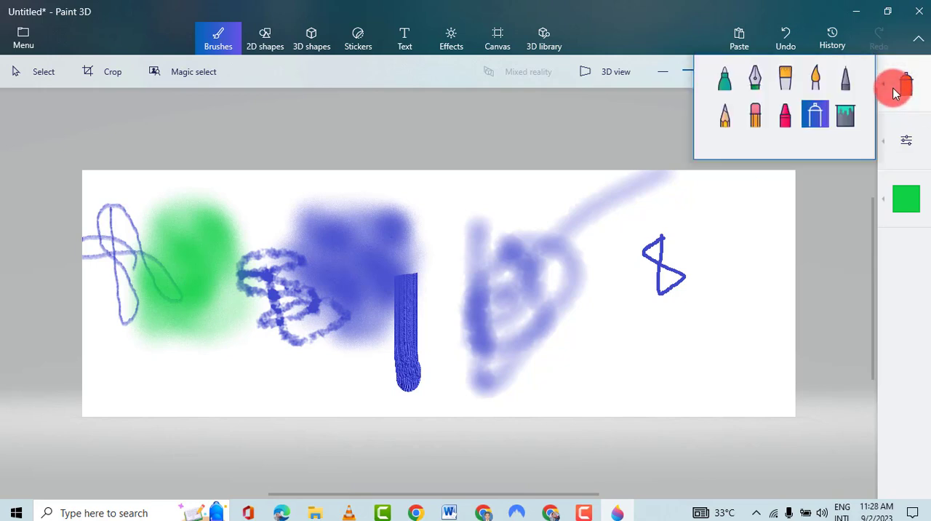
click(846, 120)
click(707, 252)
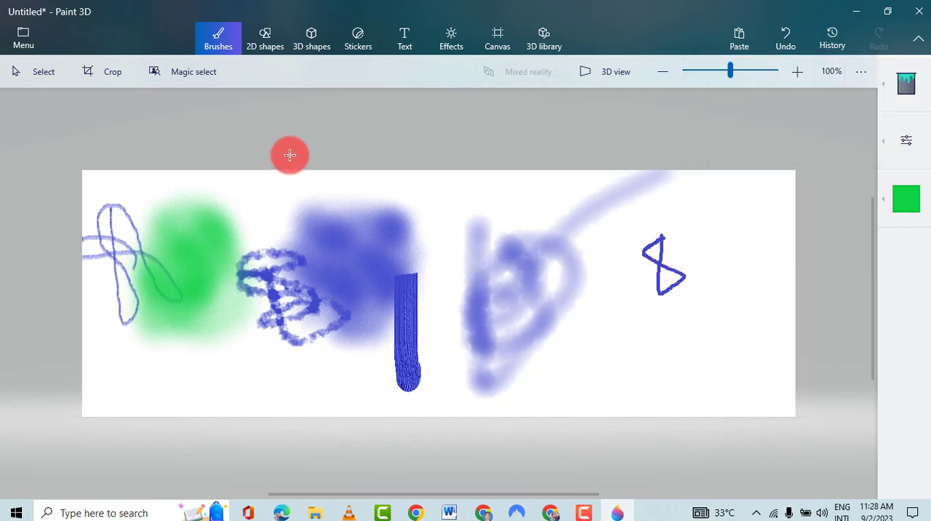
- Stretch the canvas vertically from its upper edge to make it and the artwork taller
click(320, 37)
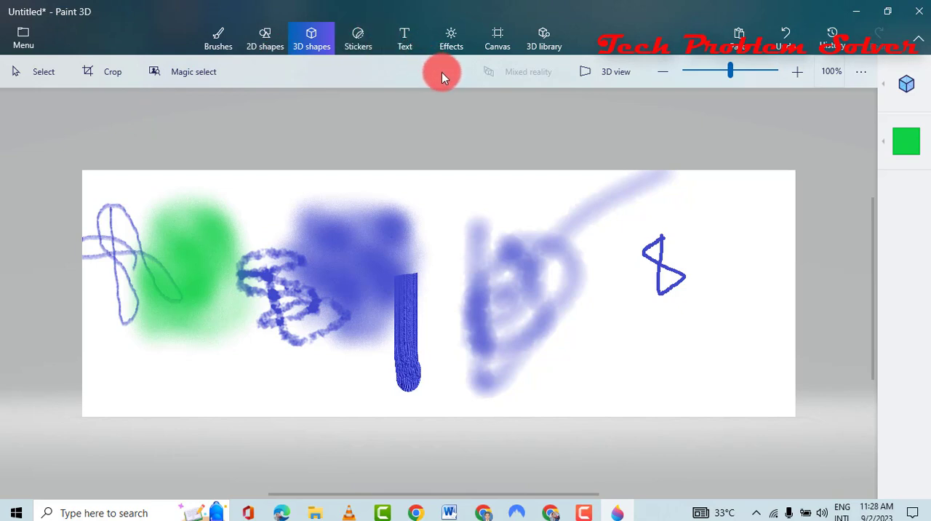
click(499, 48)
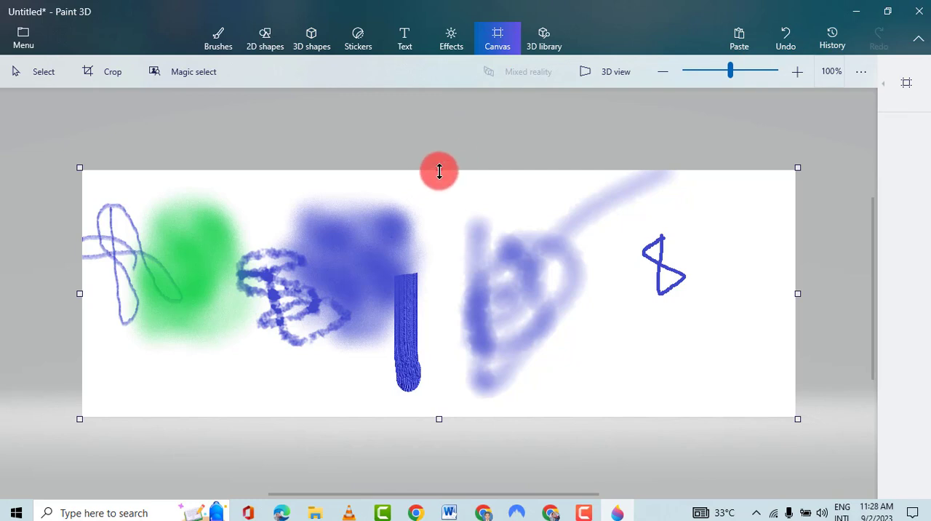
drag(439, 171, 426, 118)
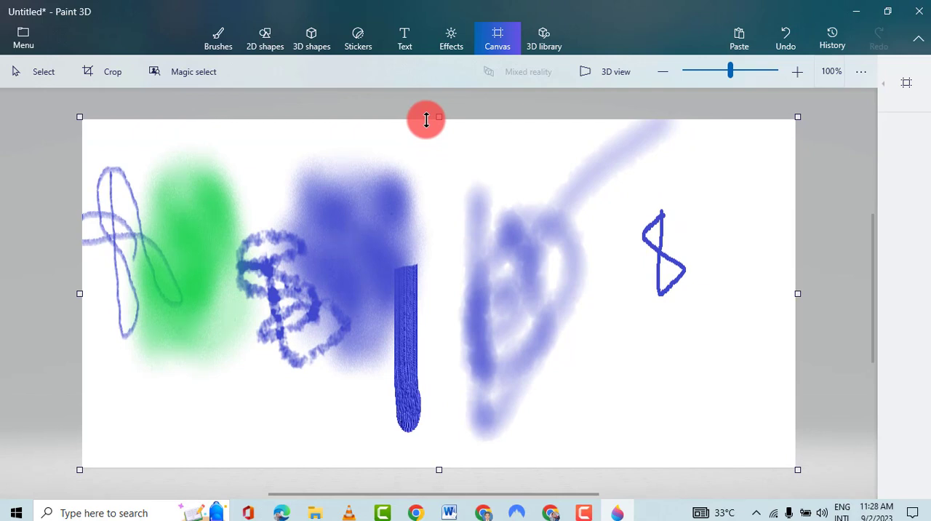
- Draw a 2D rounded square with a thick black outline below the blue figure eight and commit it to the canvas
click(266, 44)
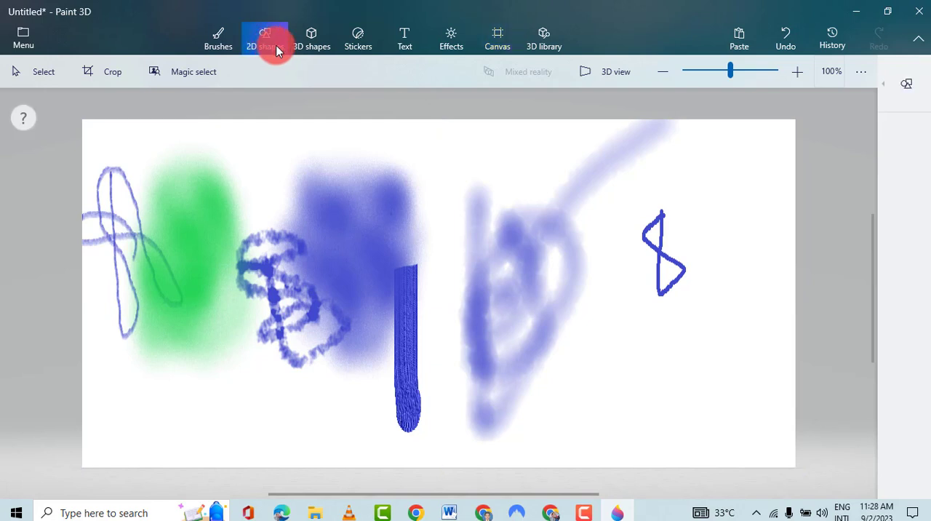
click(894, 83)
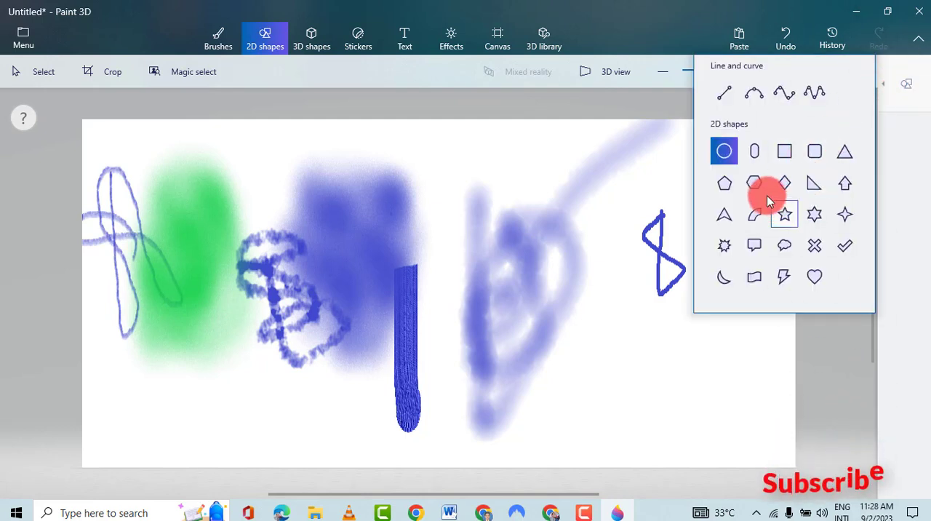
click(815, 152)
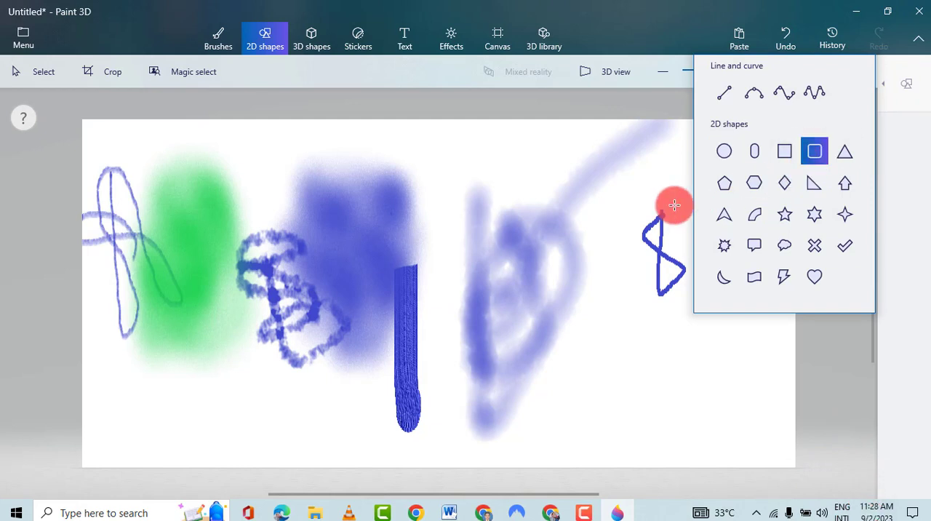
drag(613, 306, 725, 406)
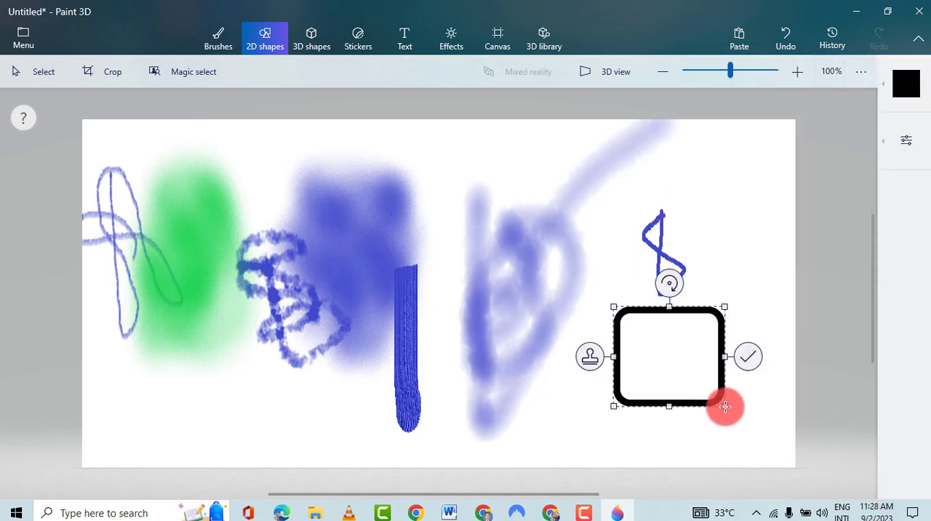
click(716, 243)
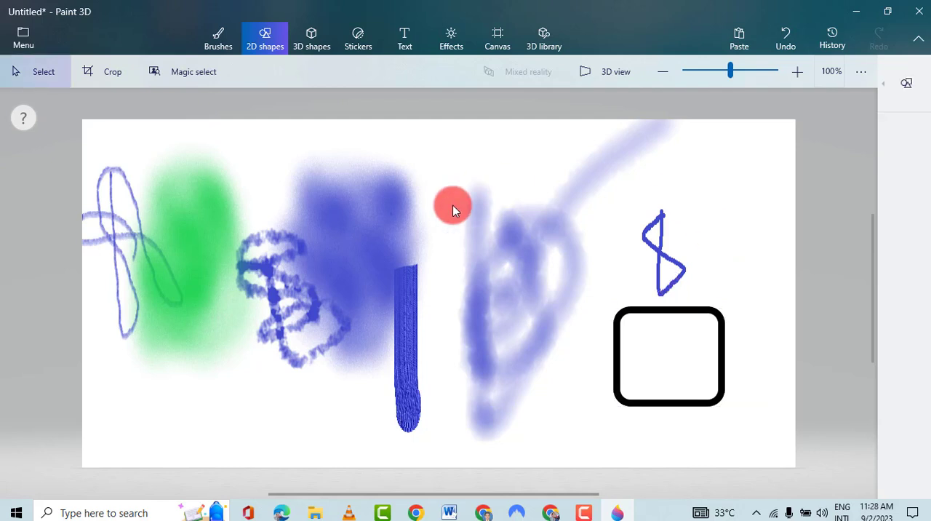
- Fill the inside of the rounded square with red
click(213, 44)
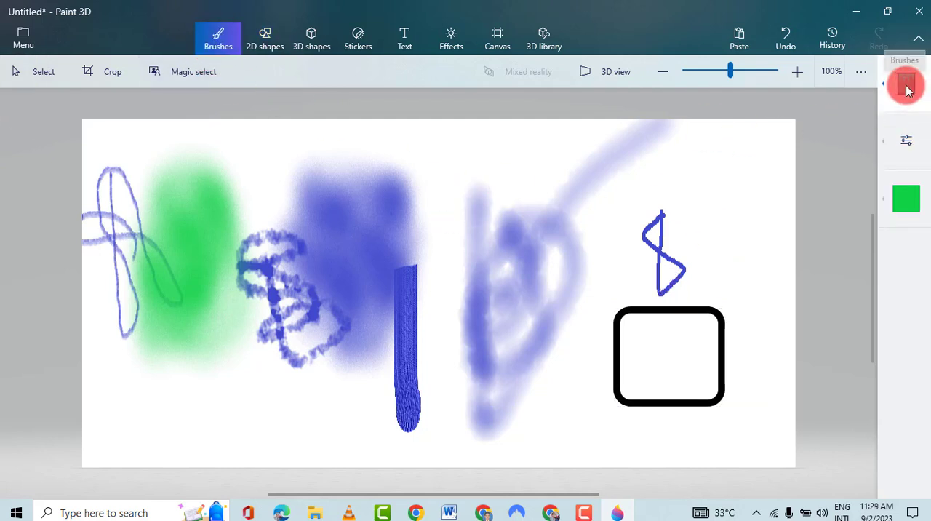
click(909, 201)
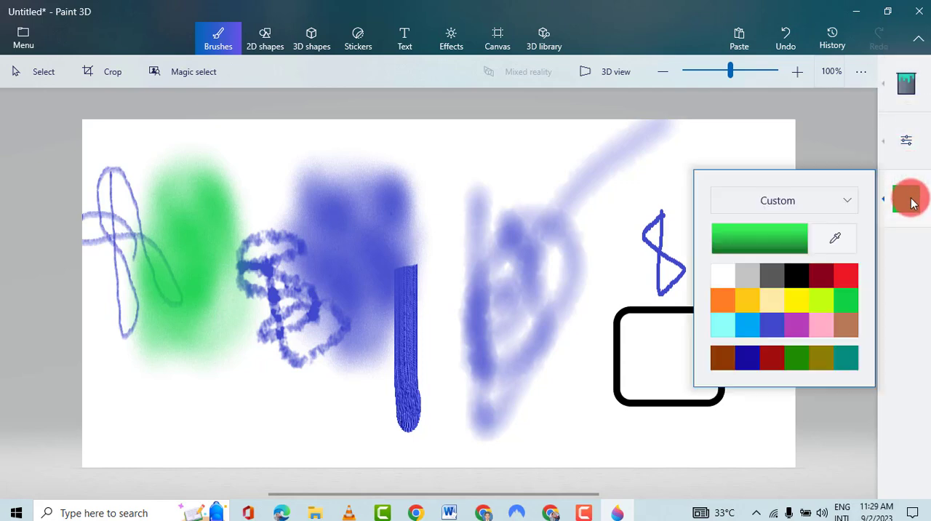
click(843, 276)
click(656, 345)
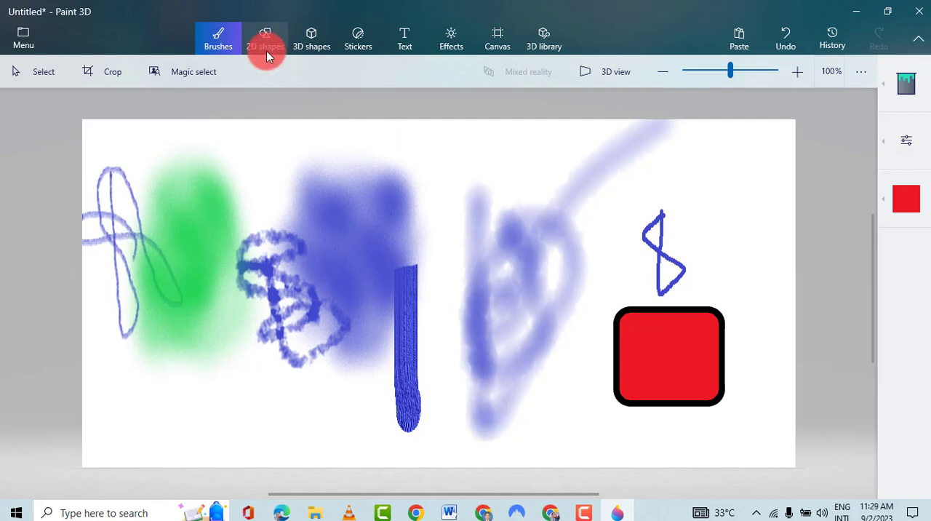
- Draw a small red 3D cube inside the red rounded square
click(312, 38)
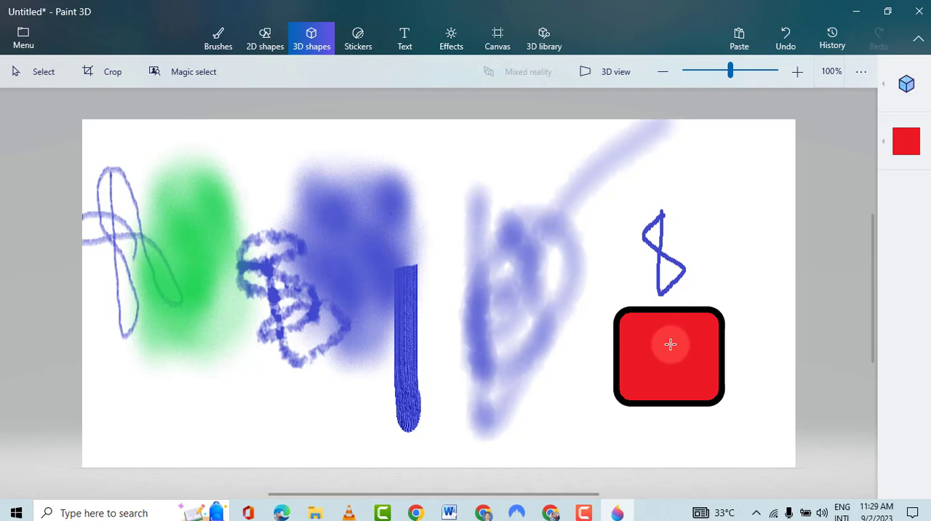
drag(670, 344, 631, 378)
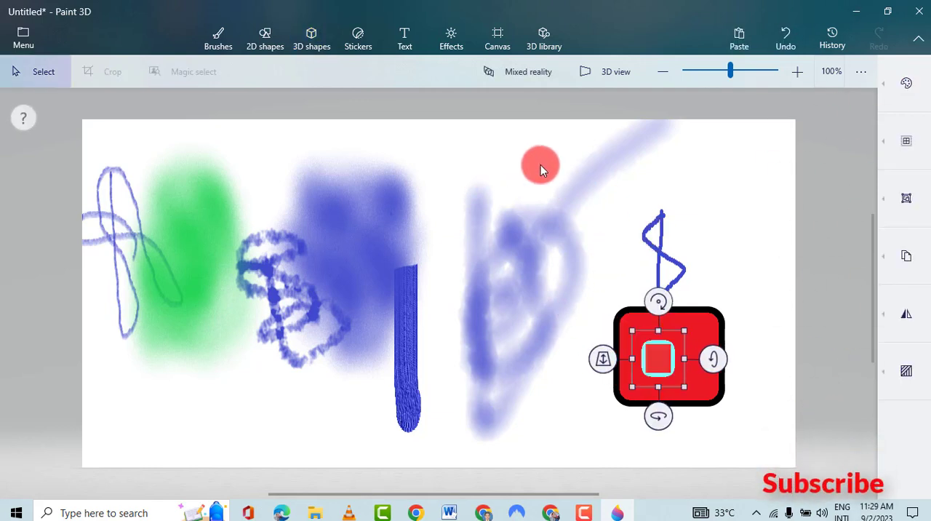
drag(503, 148, 618, 216)
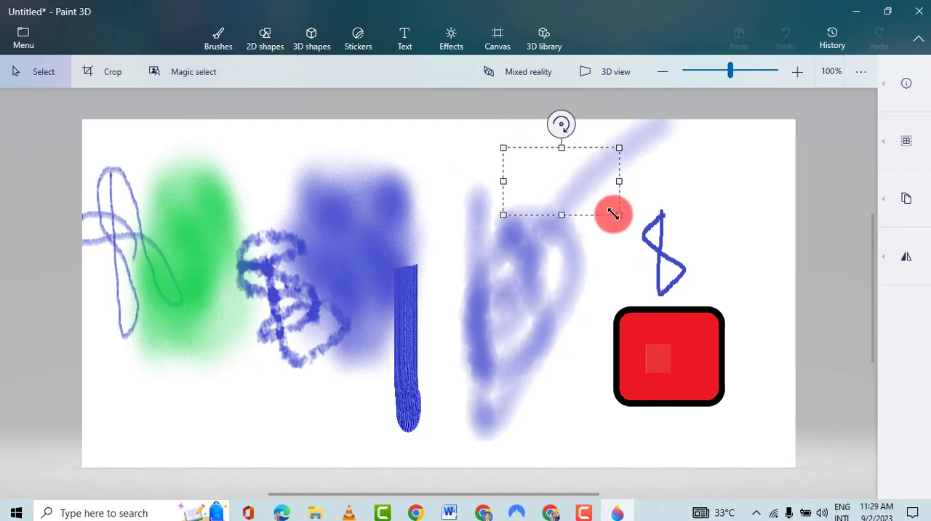
key(Escape)
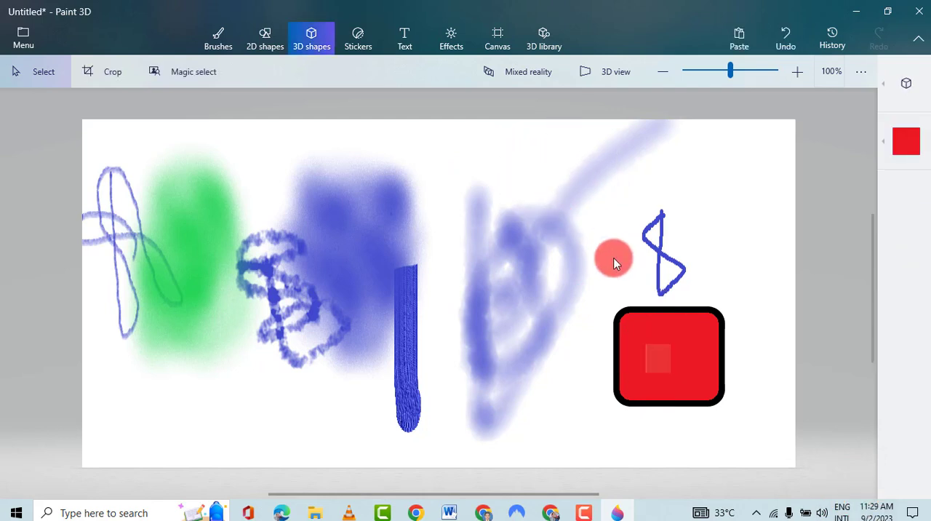
drag(648, 367, 498, 307)
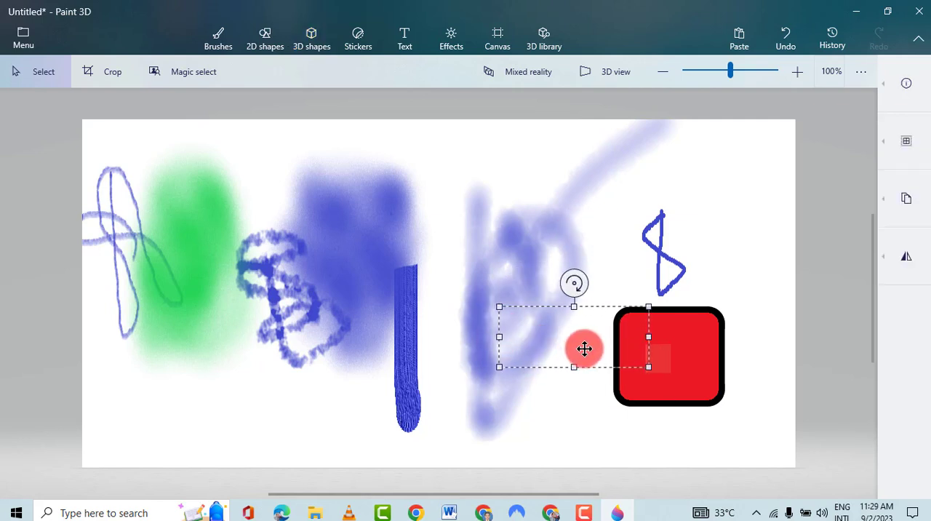
click(308, 44)
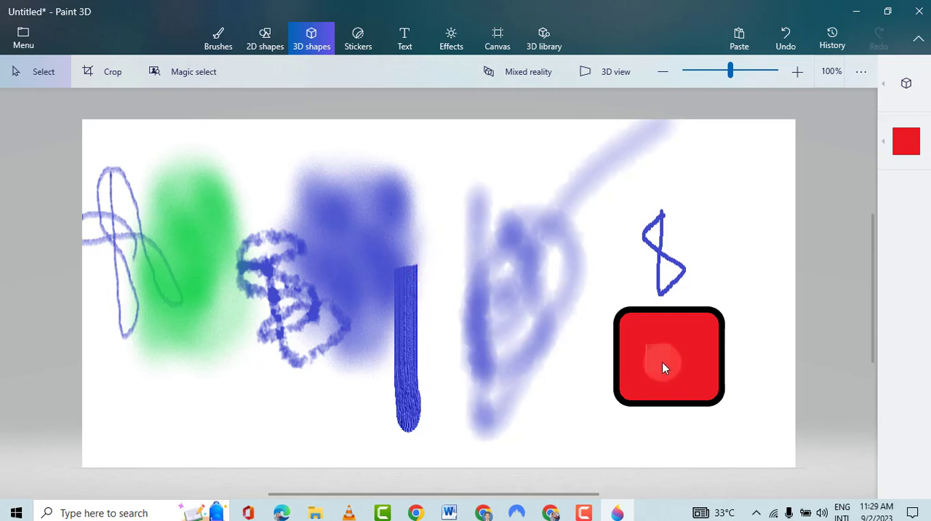
- Select the area over the red rounded square's lower-left corner, rotate it left and flip it vertically
drag(662, 363, 571, 428)
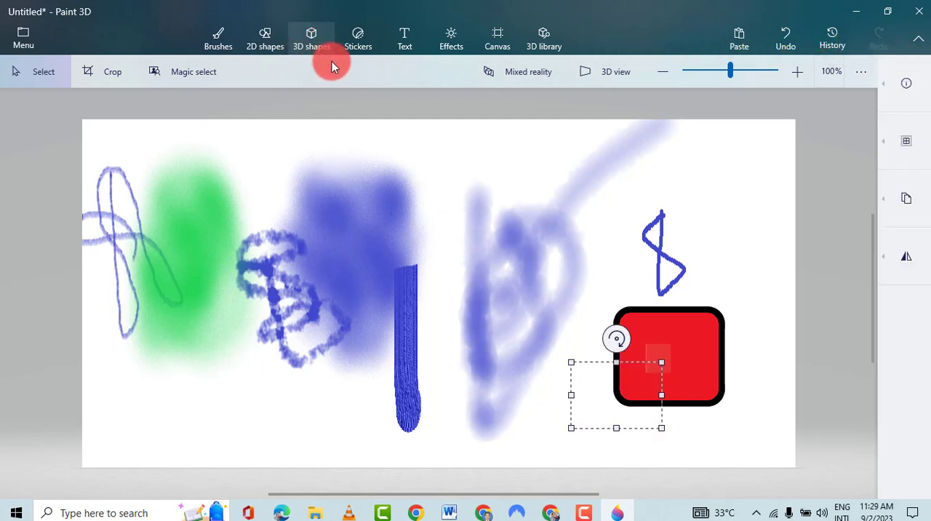
click(887, 264)
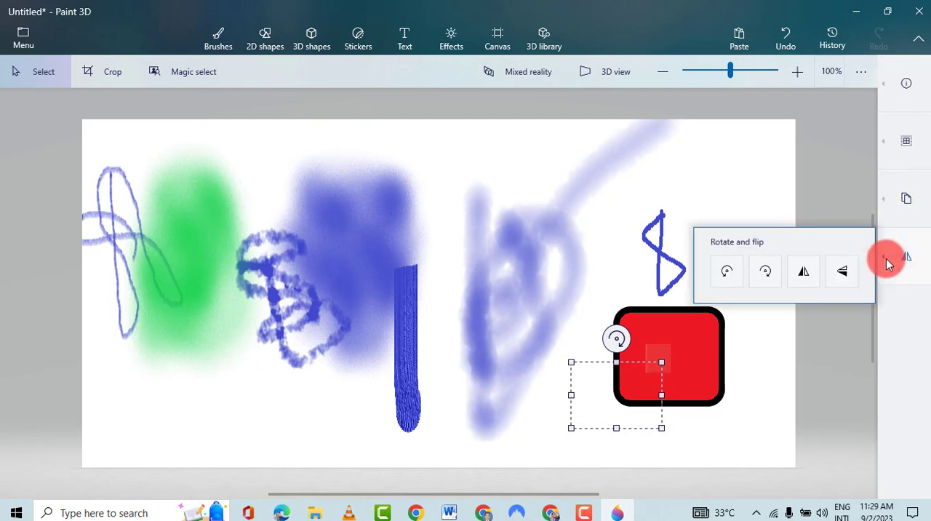
click(725, 277)
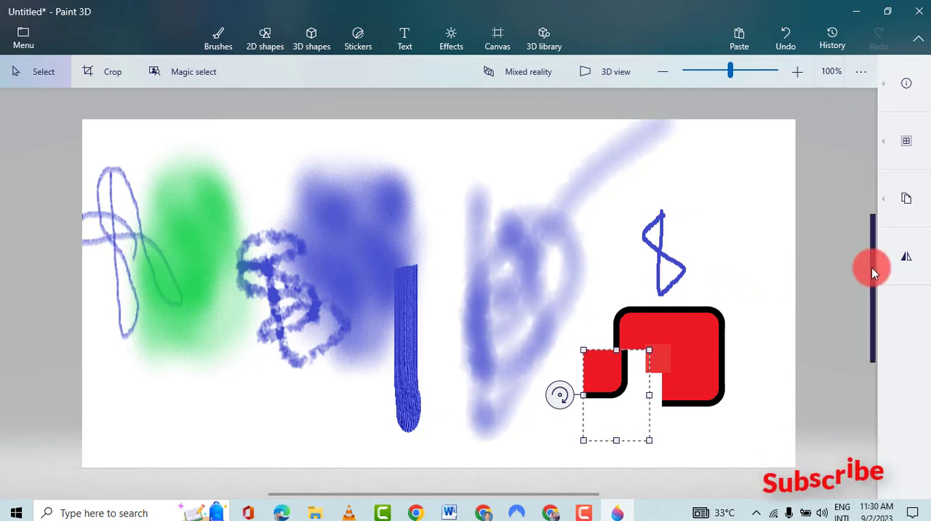
click(899, 257)
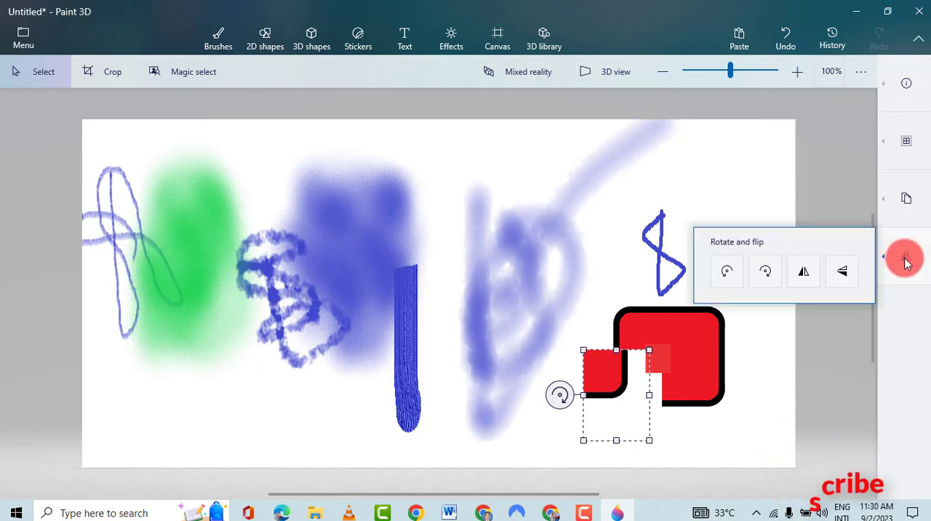
click(844, 271)
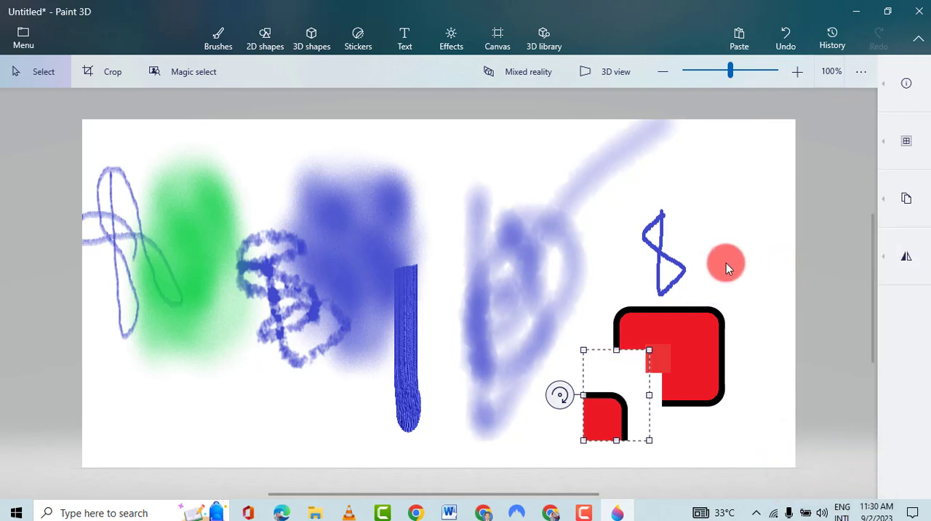
- Turn the selected corner piece into a 3D object and move it over the upper part of the oil brush stroke
click(902, 145)
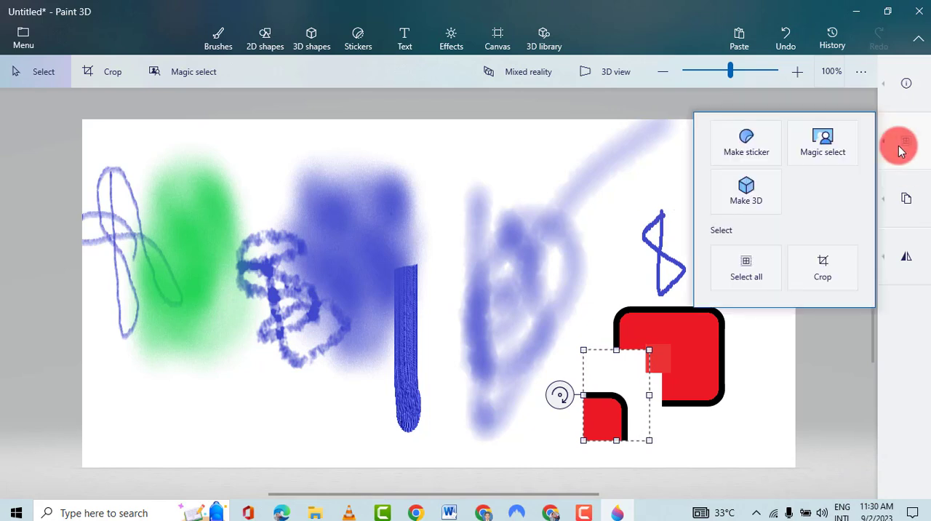
click(742, 188)
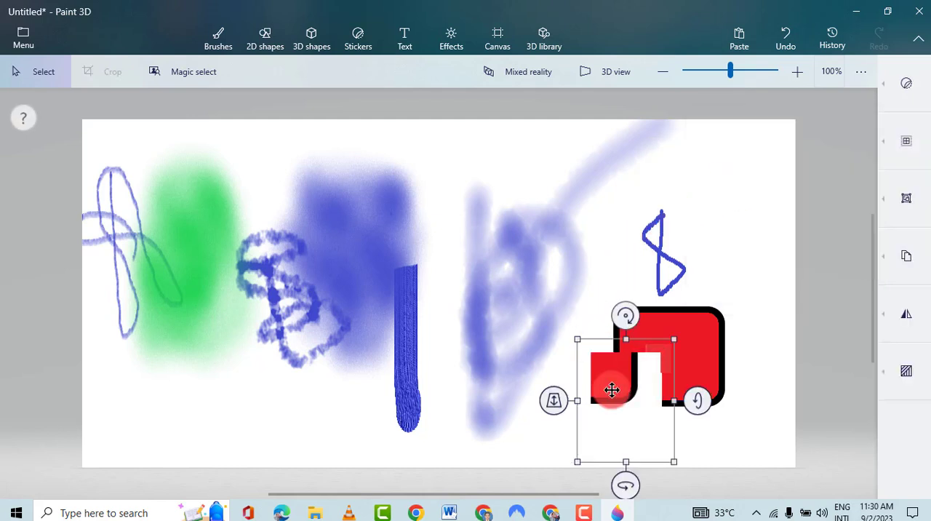
drag(616, 392, 416, 292)
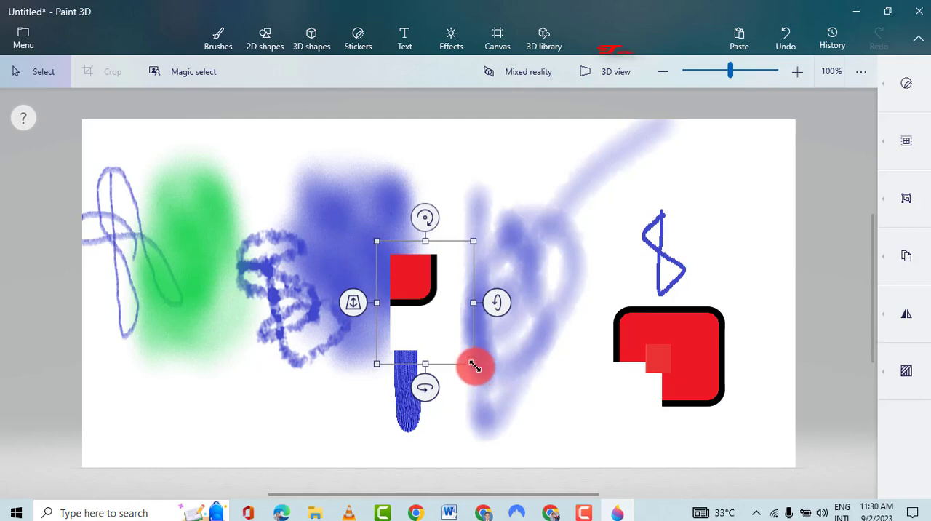
- Enlarge the 3D corner piece, bring it slightly forward in depth and try its rotation control
drag(474, 365, 523, 355)
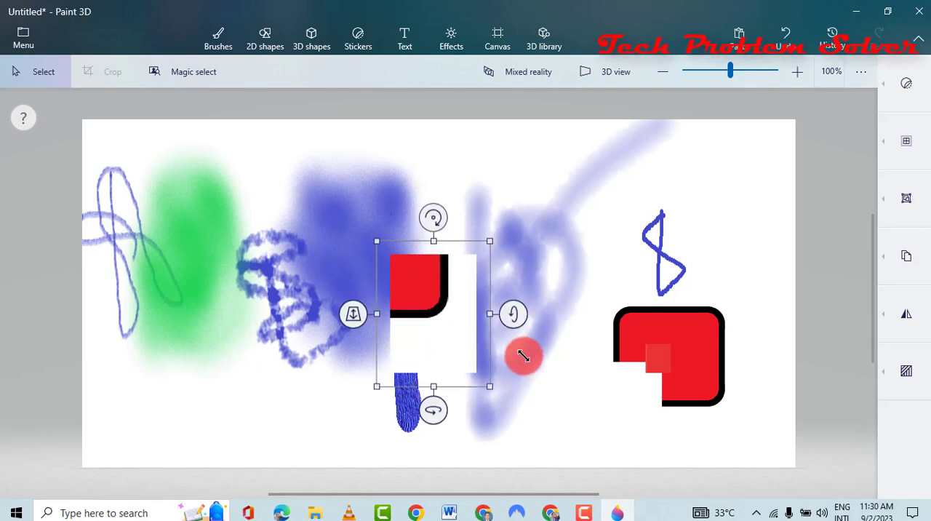
drag(357, 315, 509, 357)
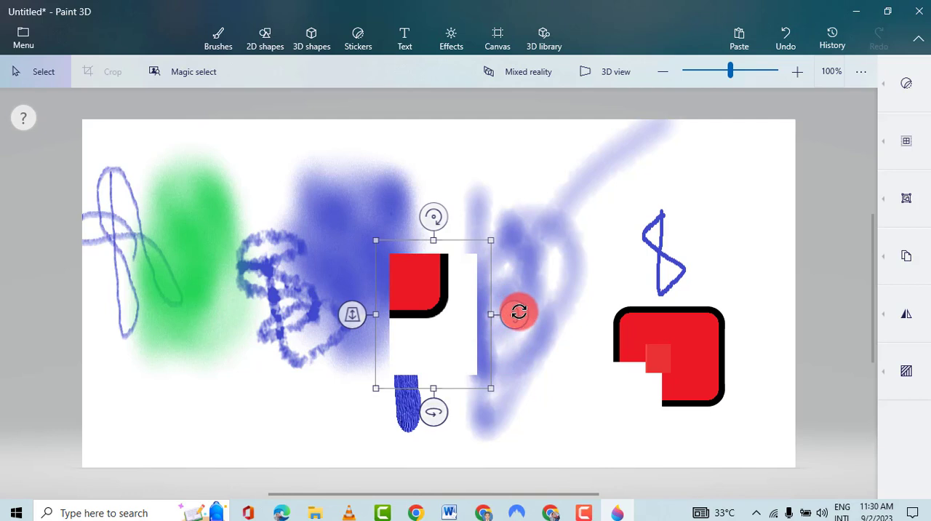
mouse_move(519, 312)
mouse_down()
mouse_move(503, 351)
mouse_move(498, 267)
mouse_move(502, 311)
mouse_up()
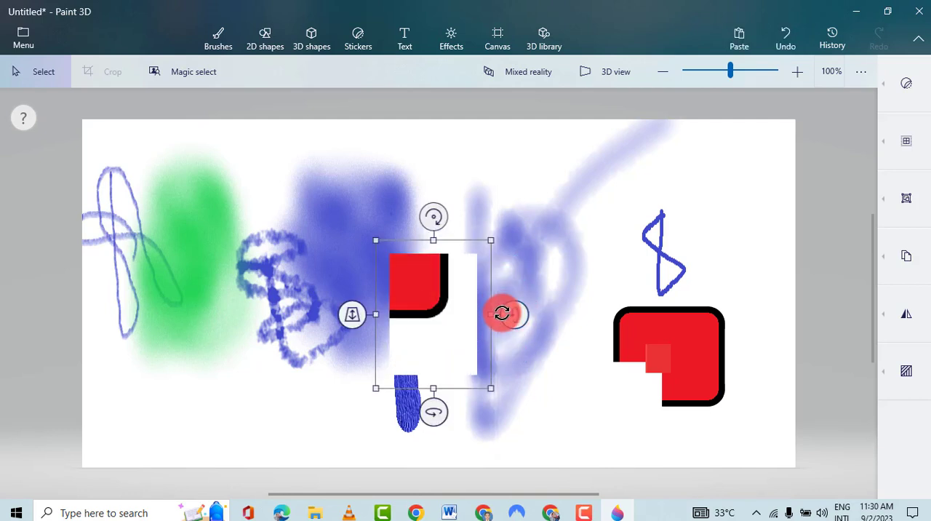
- Draw a red 3D sphere over the top of the large soft blue scribble and try adjusting its depth
click(318, 48)
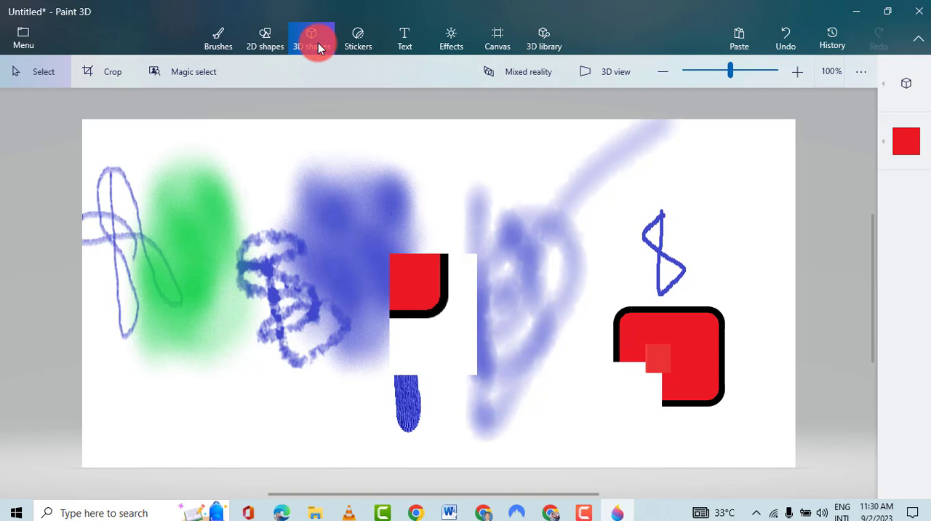
click(887, 87)
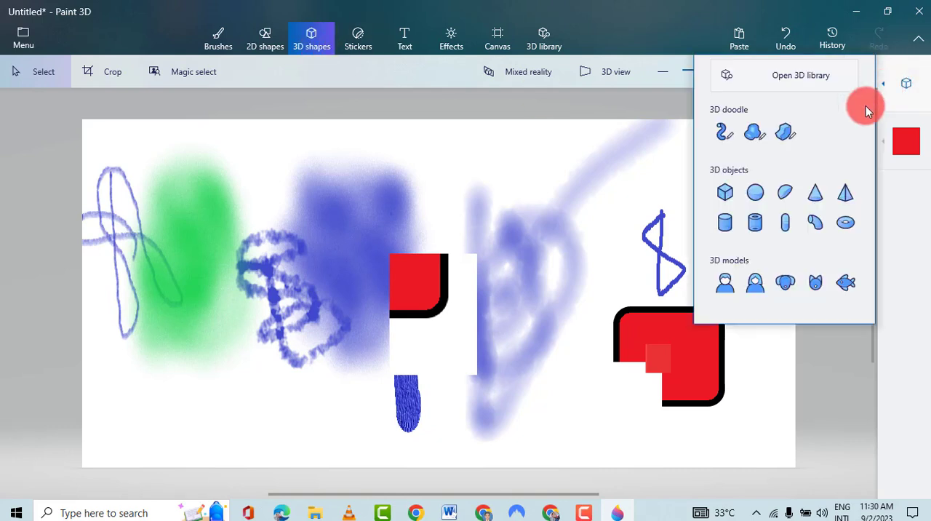
click(754, 195)
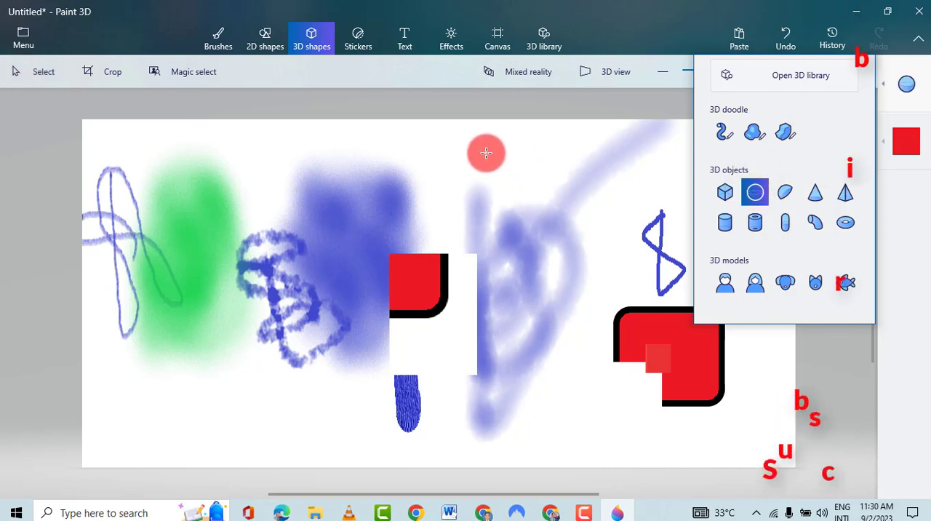
mouse_move(486, 150)
mouse_down()
mouse_move(562, 190)
mouse_move(557, 231)
mouse_move(581, 240)
mouse_up()
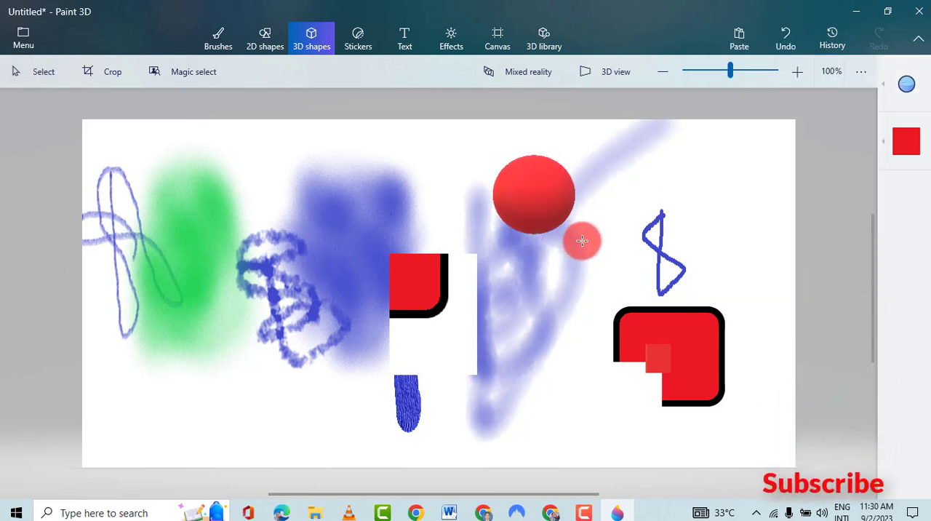
click(531, 233)
drag(449, 208, 582, 172)
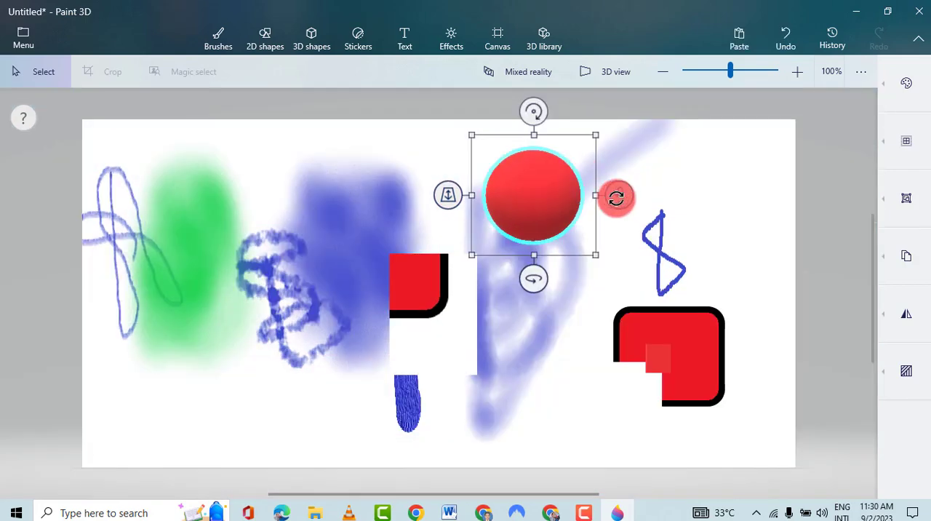
- Rotate the red 3D sphere about its horizontal axis
drag(630, 195, 609, 233)
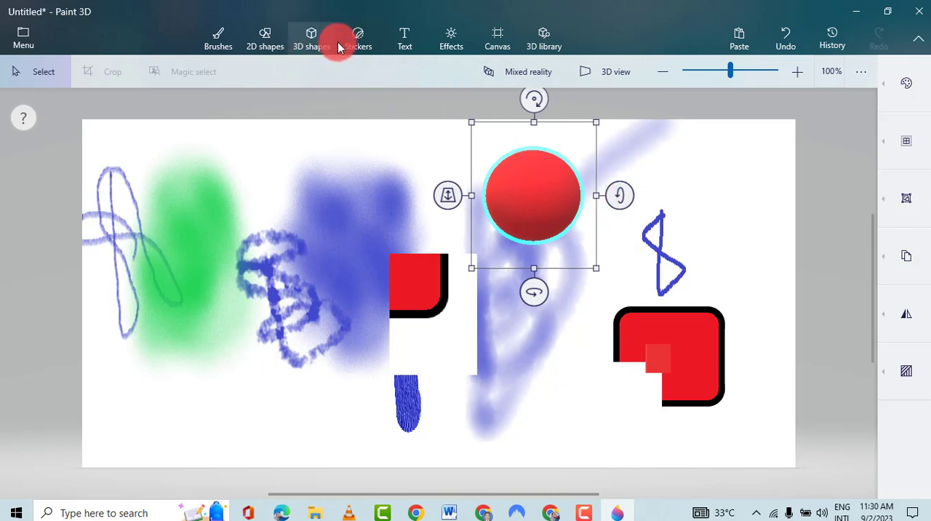
- Look through the available stickers, textures and the custom sticker option, leaving the image file picker without choosing a file
click(357, 43)
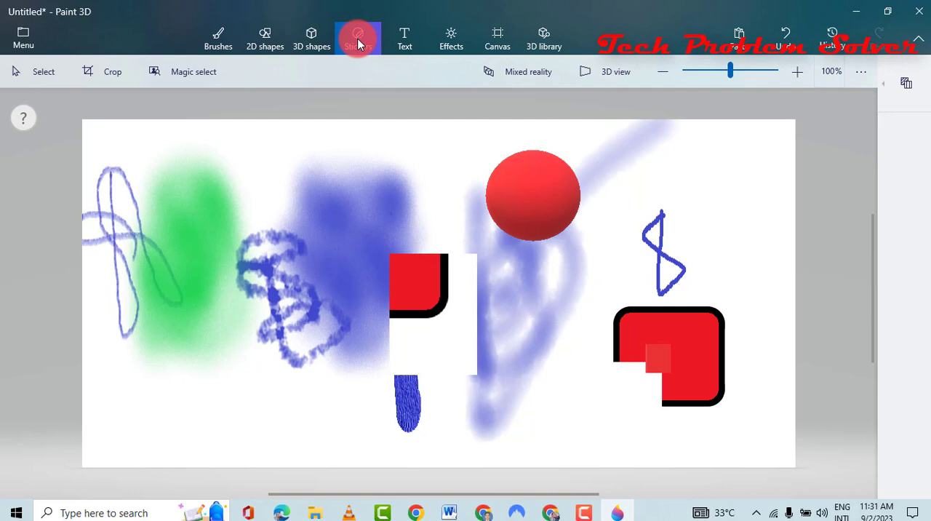
click(887, 86)
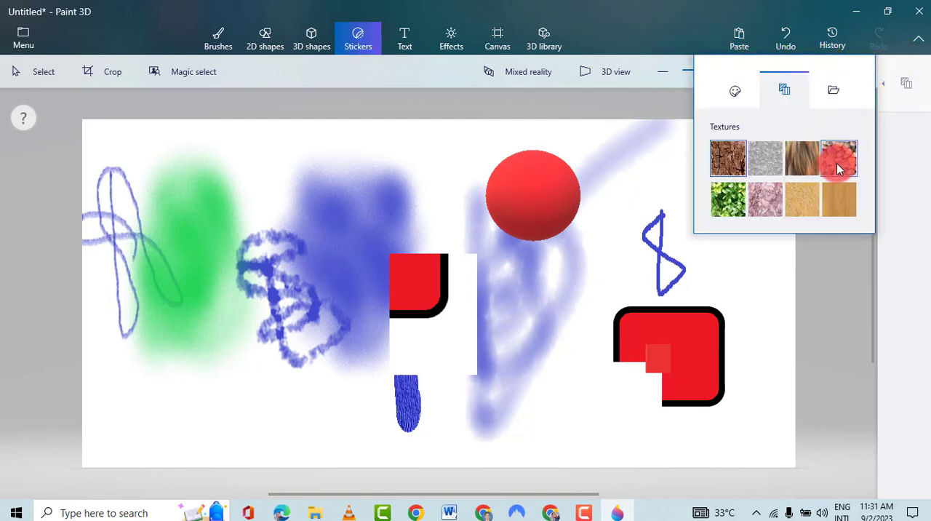
click(723, 161)
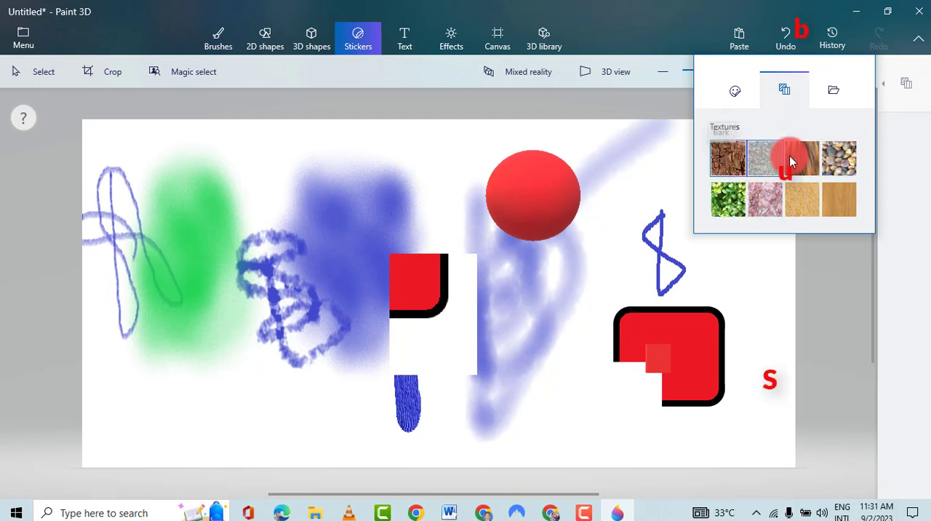
click(736, 96)
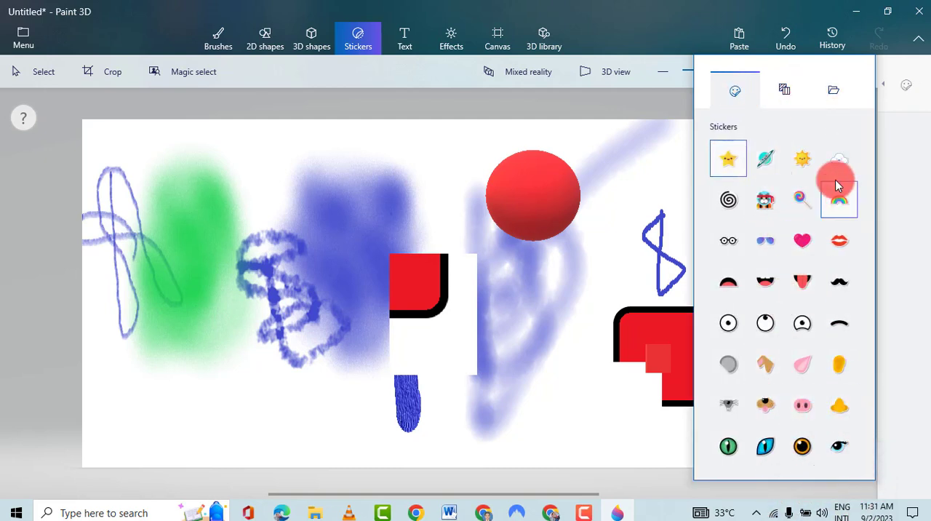
click(784, 89)
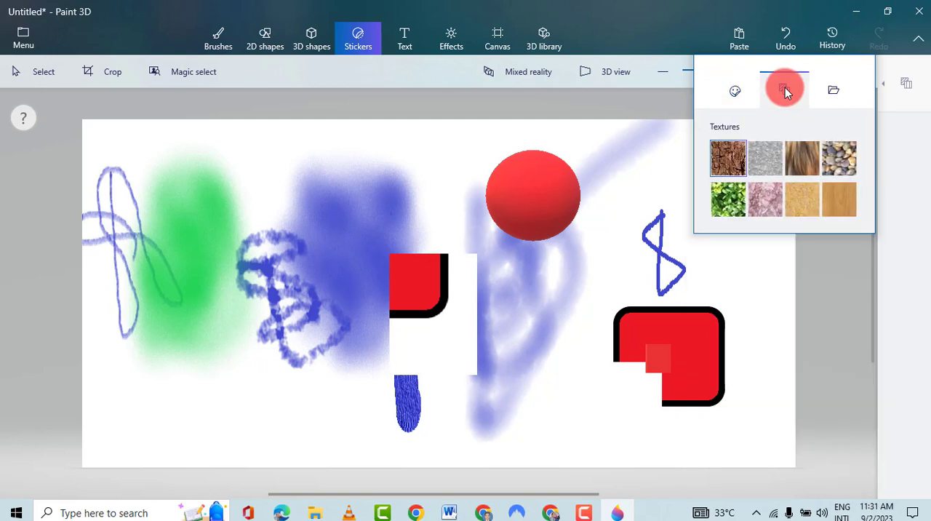
click(834, 92)
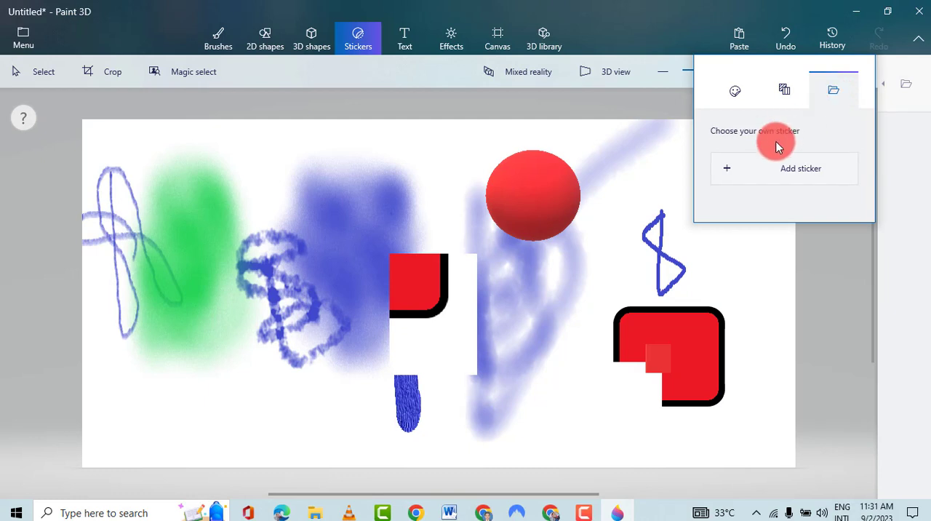
click(753, 169)
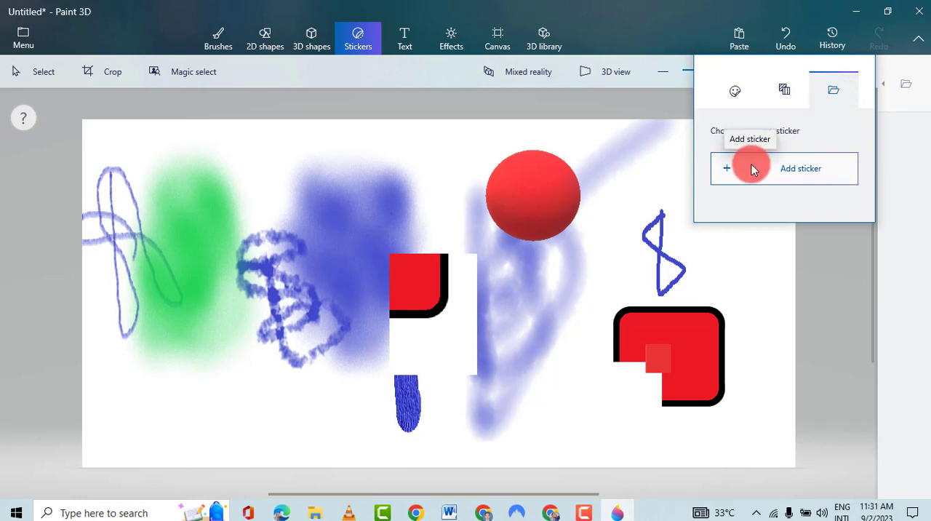
click(798, 172)
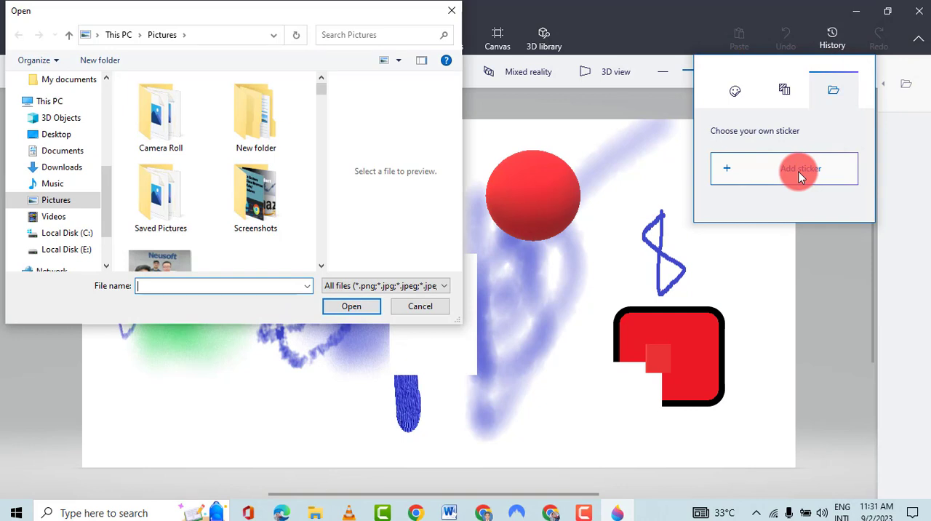
click(426, 306)
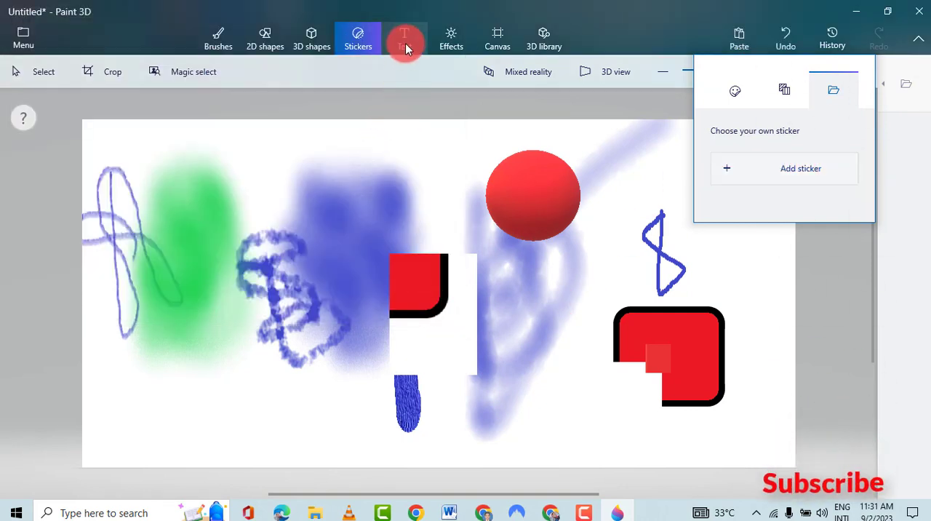
- Add the 3D text "Tech" in a text box beside the small blue zigzag, right of the red sphere
click(406, 48)
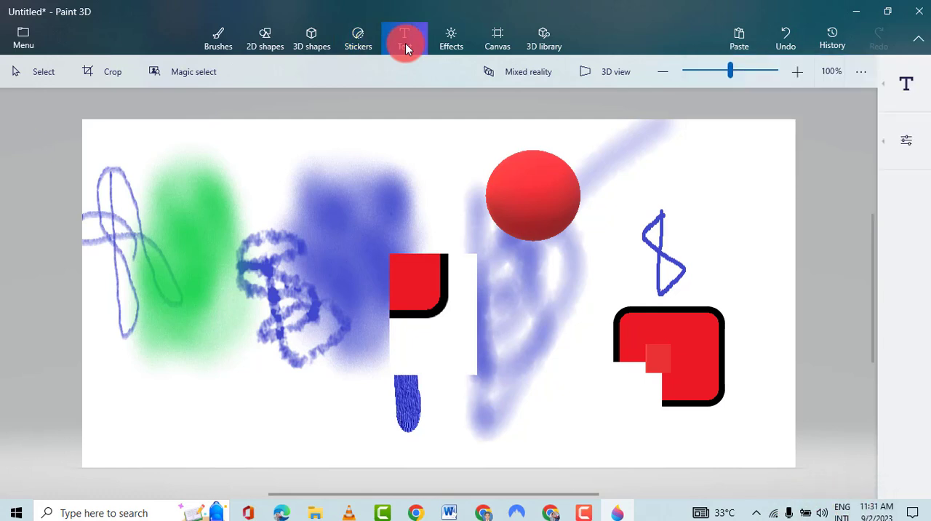
click(896, 93)
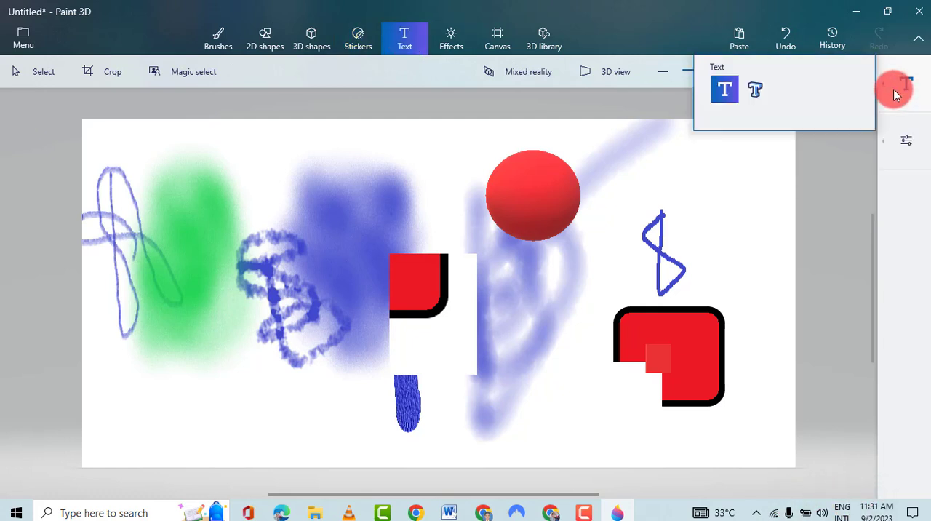
click(754, 90)
click(706, 178)
drag(703, 174, 764, 276)
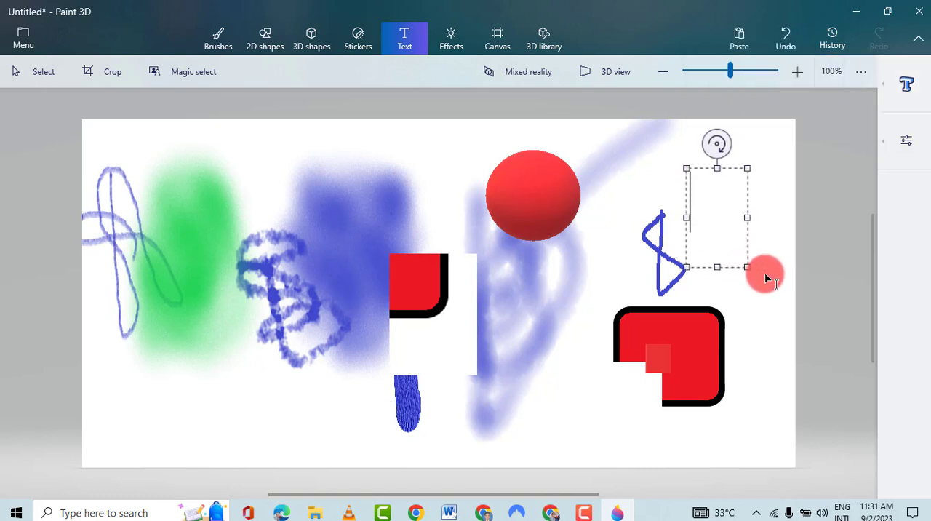
click(709, 211)
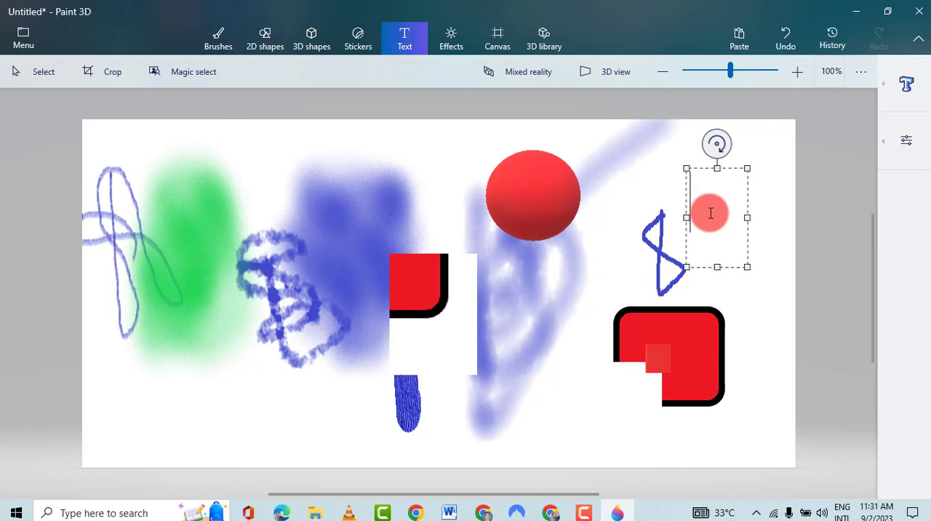
text(Tech)
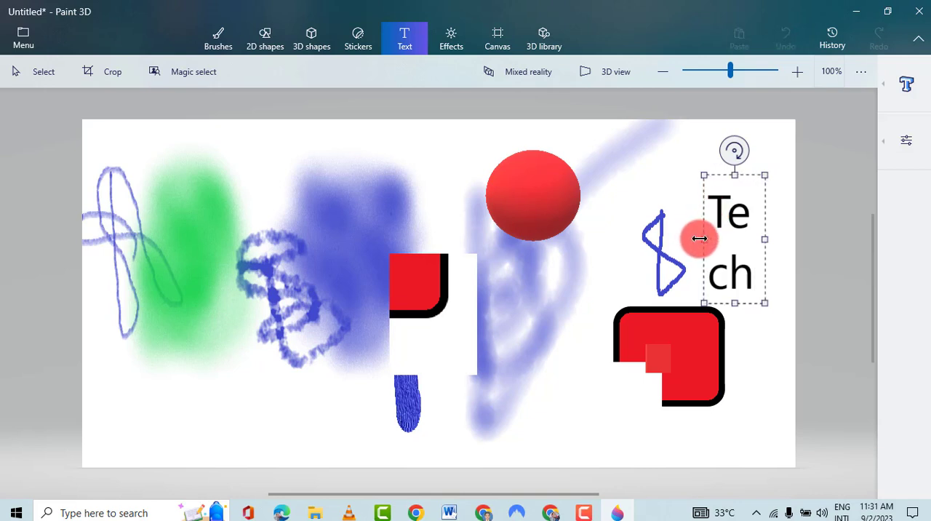
- Widen and shorten the text box so "Tech" sits on one line, place it and tilt the 3D text slightly
drag(698, 237, 631, 229)
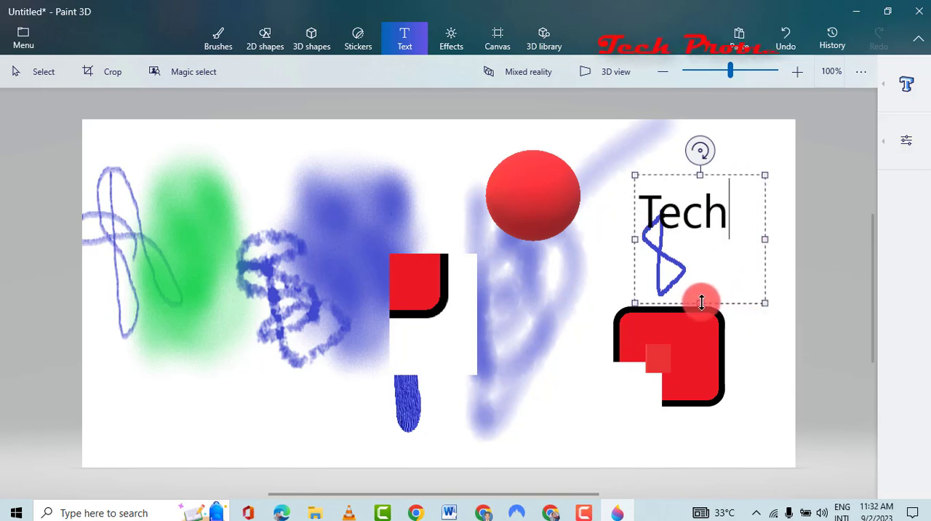
drag(700, 297, 698, 235)
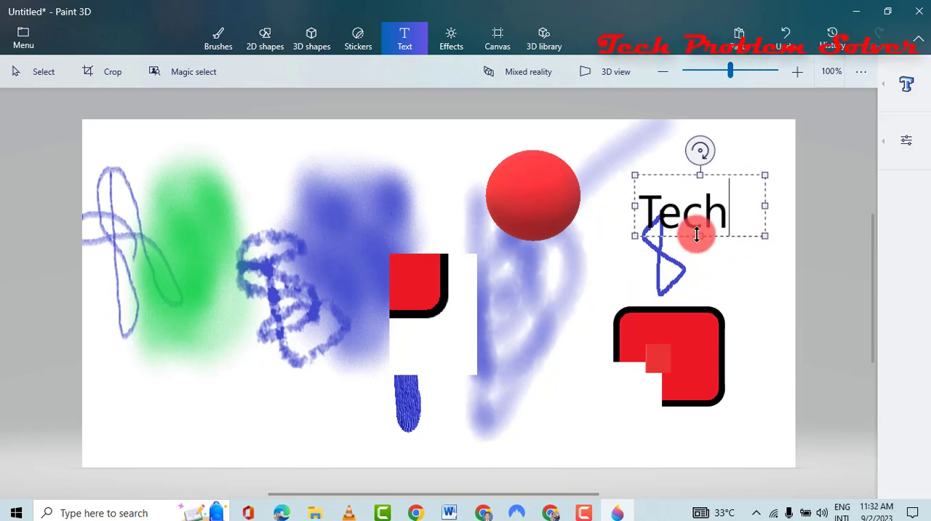
click(736, 267)
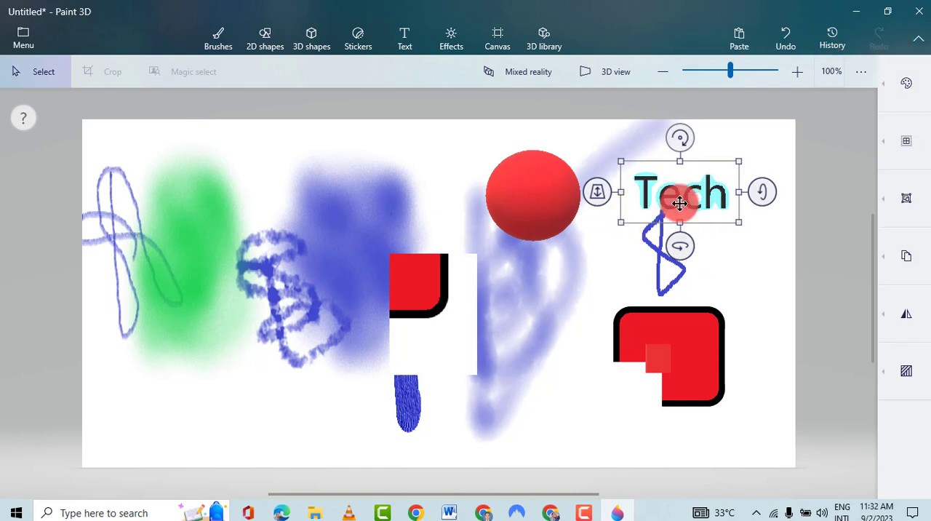
mouse_move(765, 193)
mouse_down()
mouse_move(766, 201)
mouse_move(750, 187)
mouse_move(702, 201)
mouse_move(781, 205)
mouse_move(766, 194)
mouse_up()
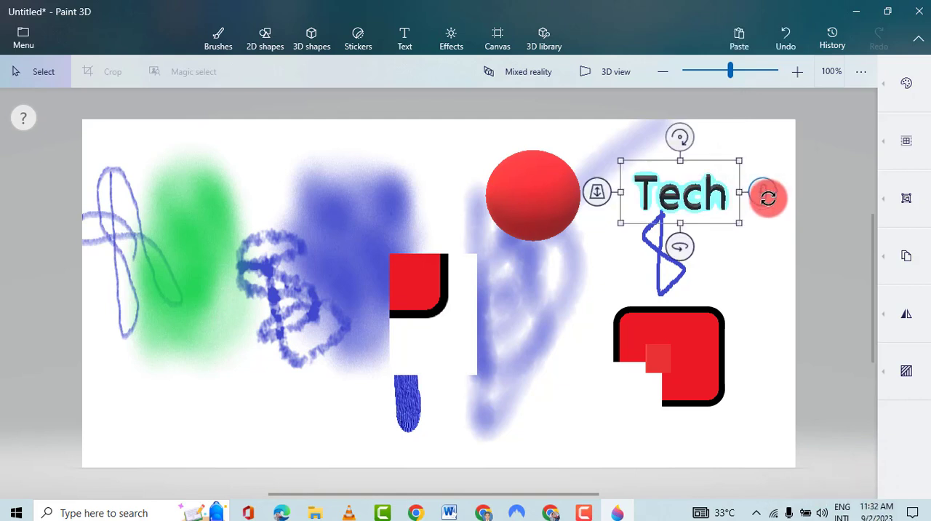
click(727, 252)
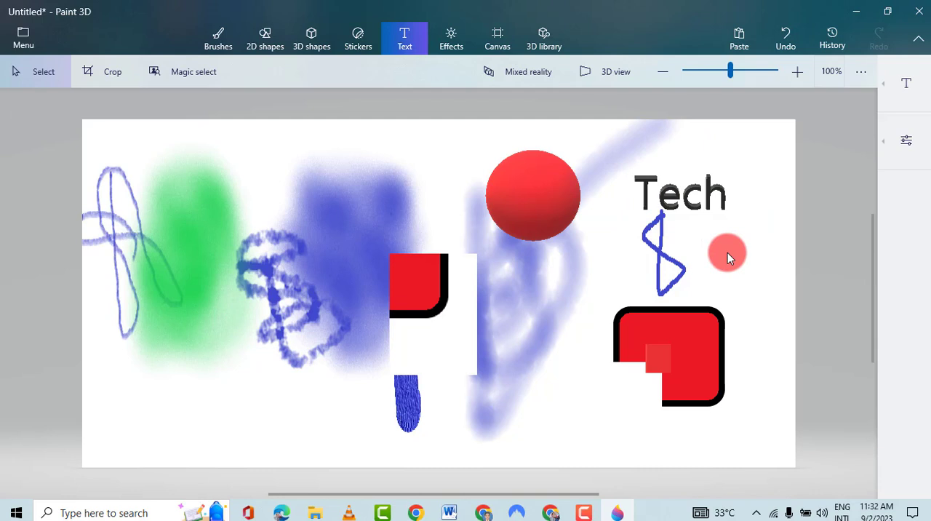
- Try the Day (Minecraft) and Sky filters on the scene, ending on the Default filter
click(452, 43)
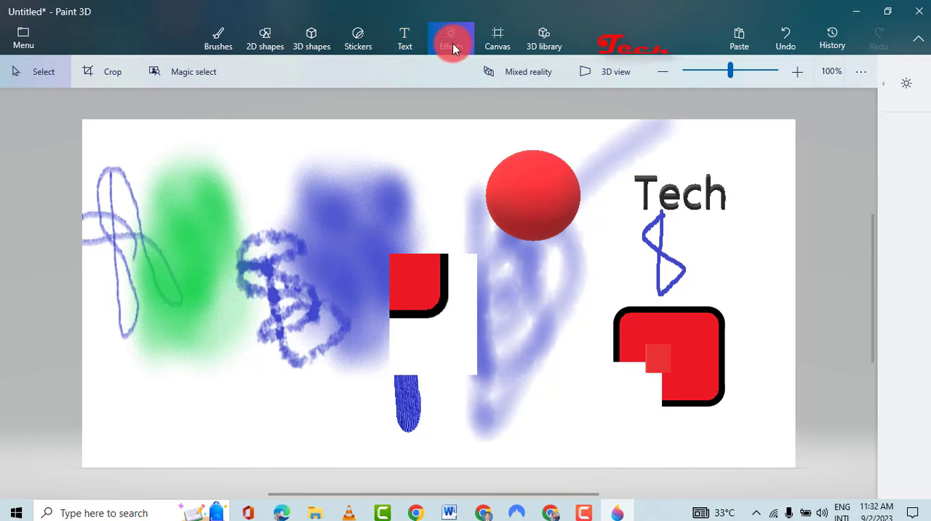
click(890, 89)
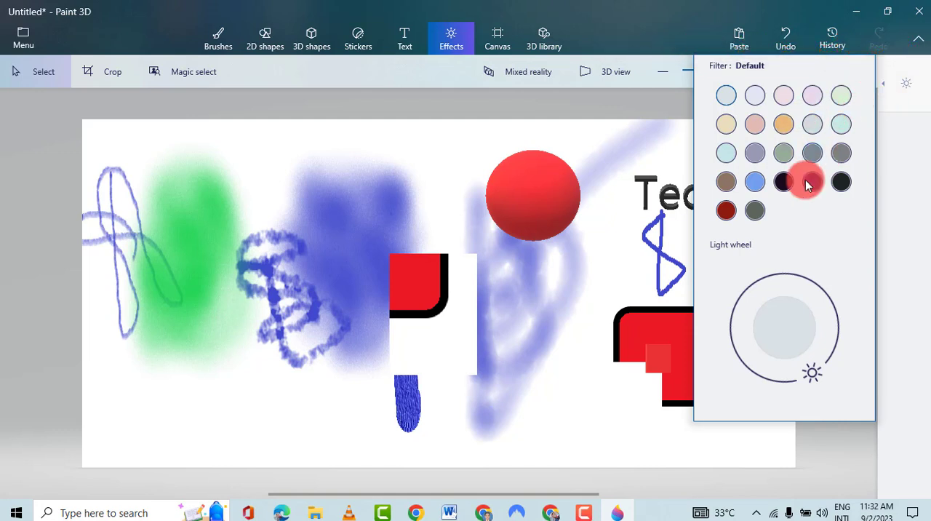
click(754, 183)
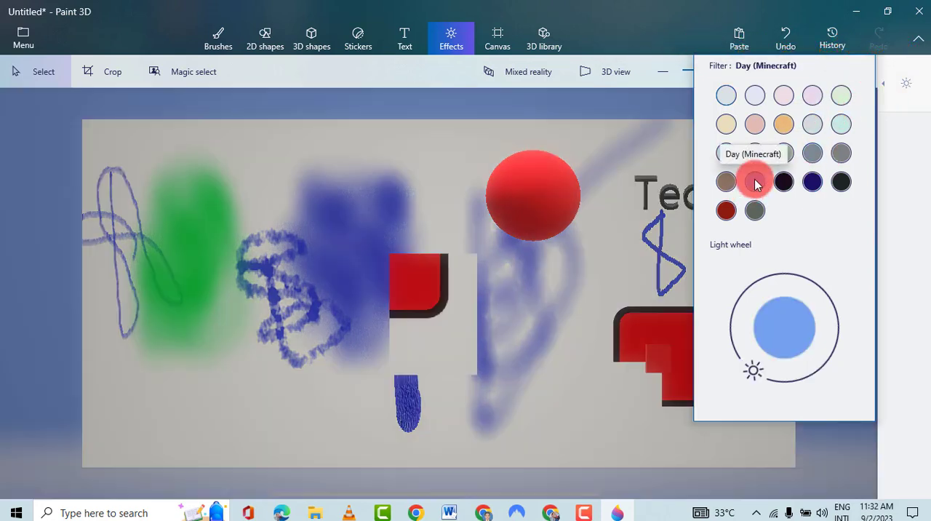
click(724, 152)
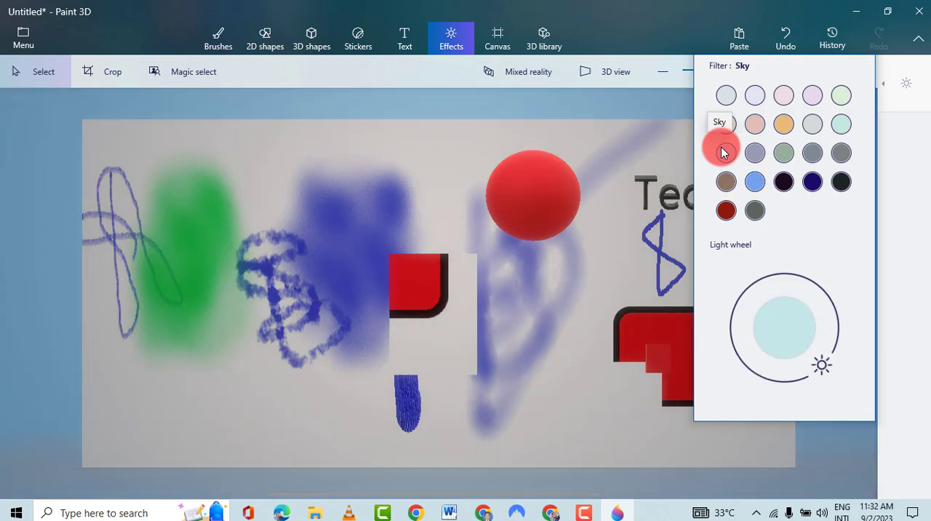
click(724, 102)
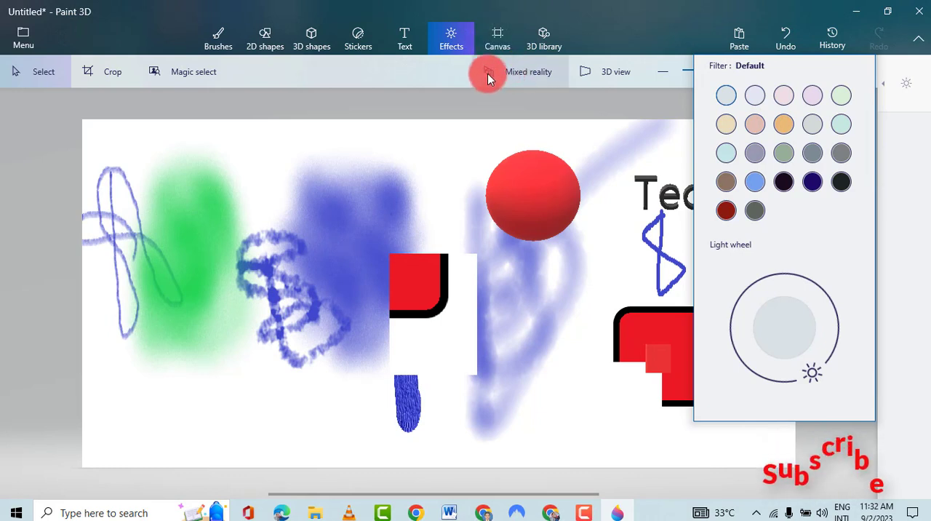
- Open the 3D library to view its model categories
click(545, 45)
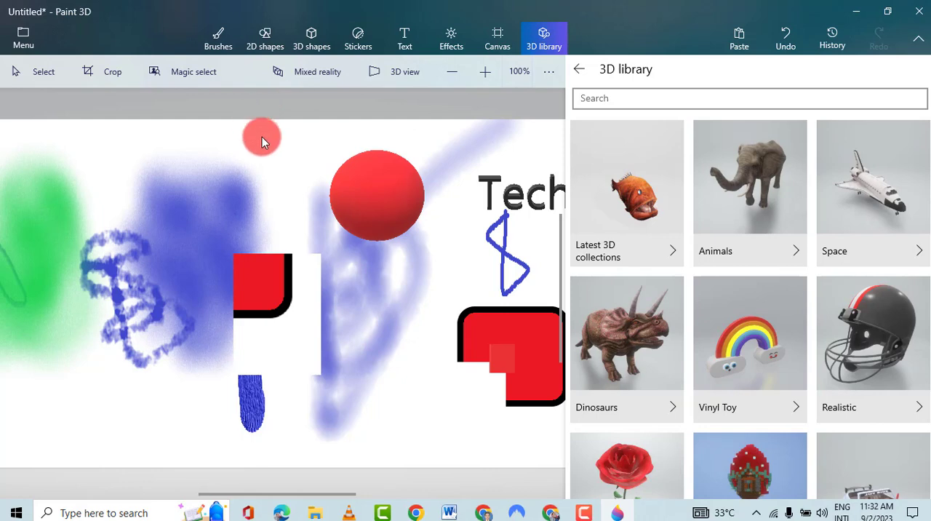
- Start a new project, saving the current drawing in Paint 3D under the name "3D shapes"
click(29, 45)
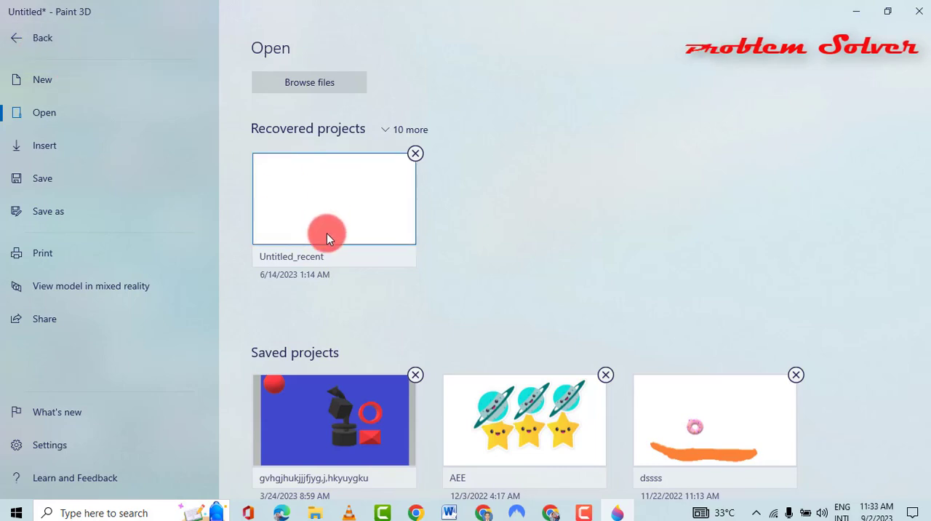
click(62, 80)
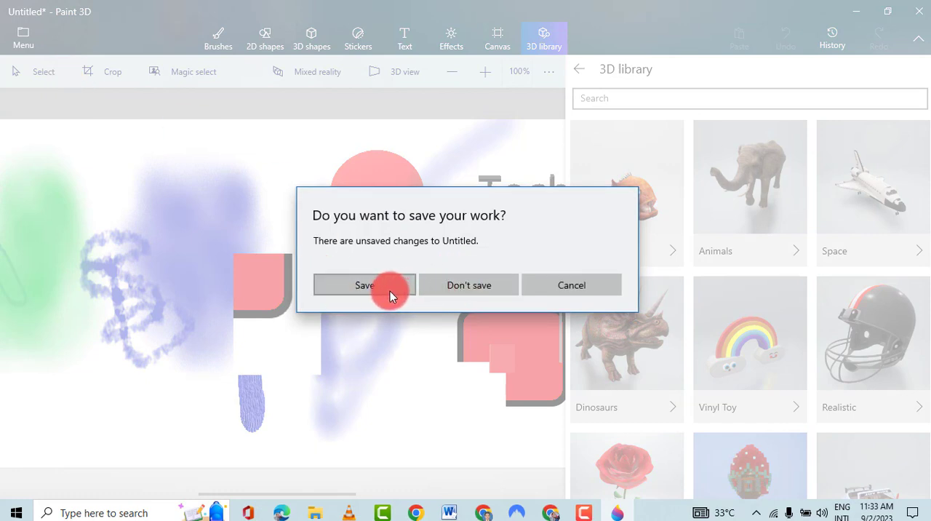
click(473, 289)
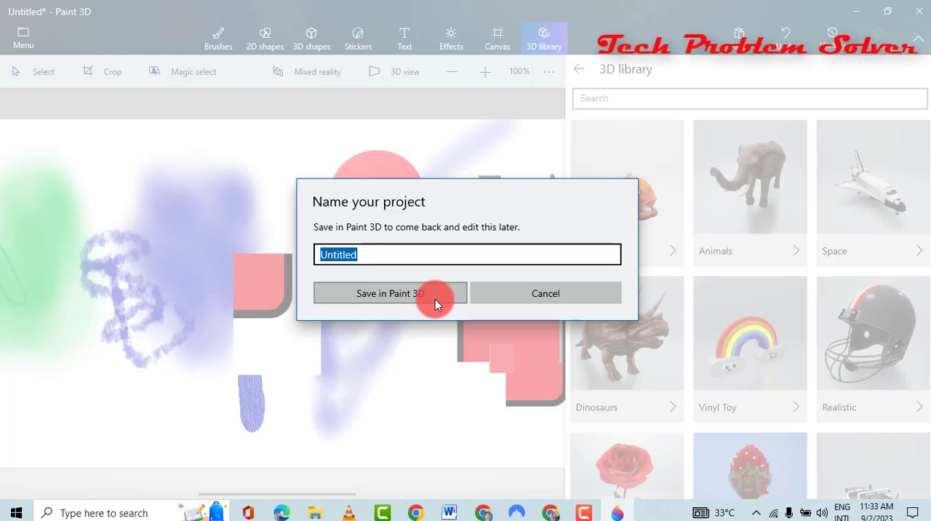
text(#)
key(BackSpace)
text(3)
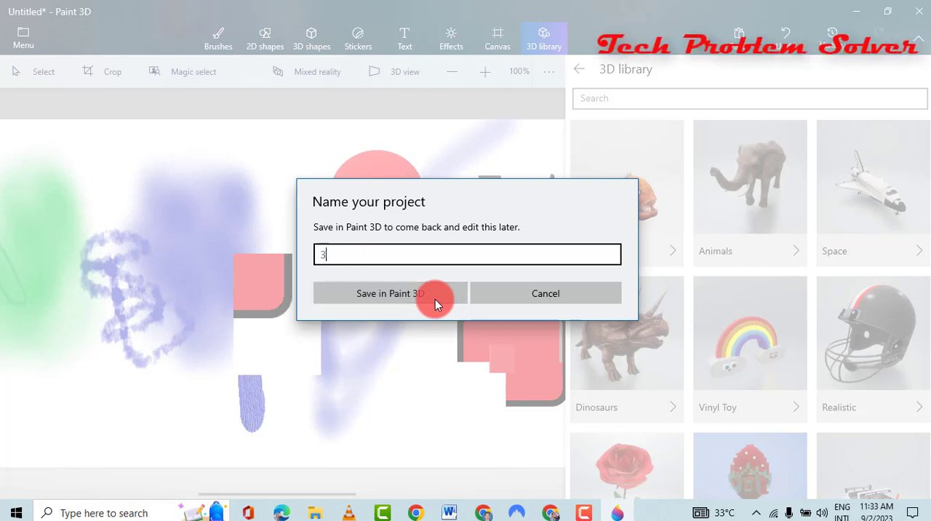
text(D)
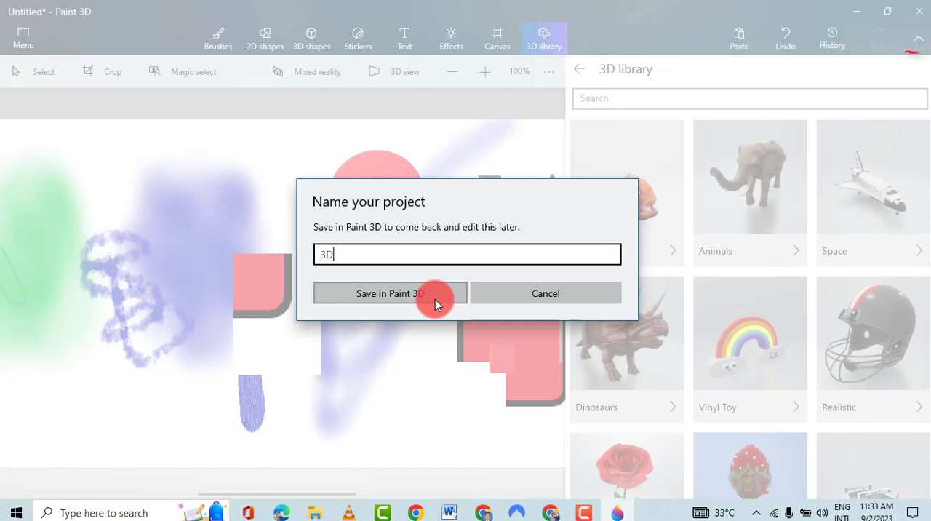
text( shapes)
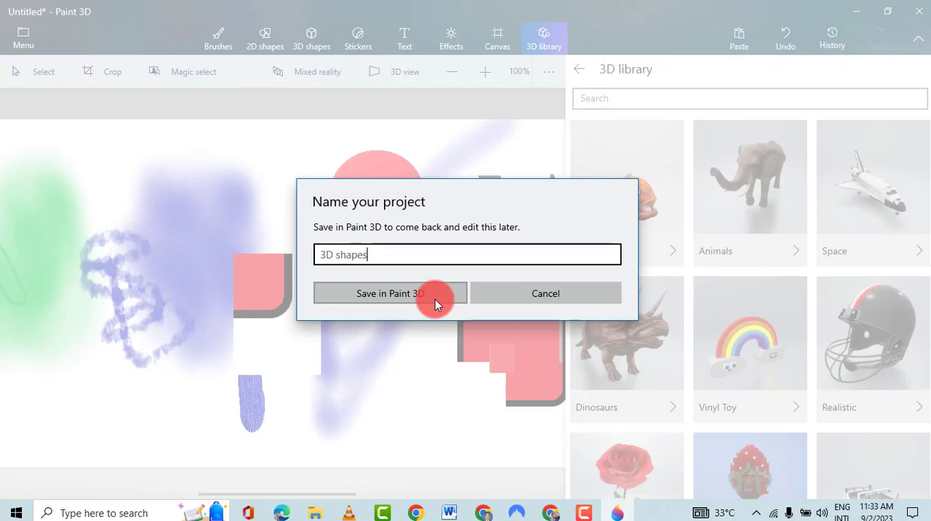
click(435, 299)
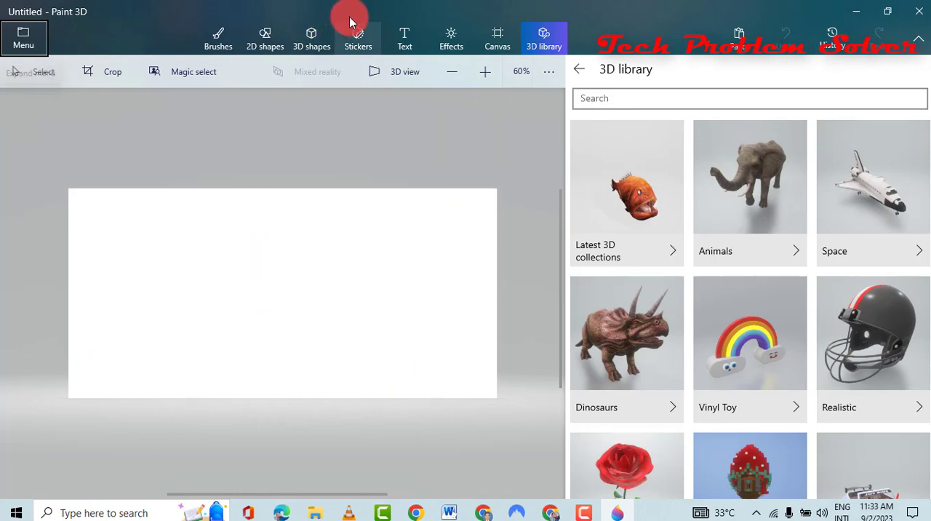
- Enlarge the new blank canvas in height and width by extending its upper and left edges
click(495, 39)
drag(437, 188, 417, 108)
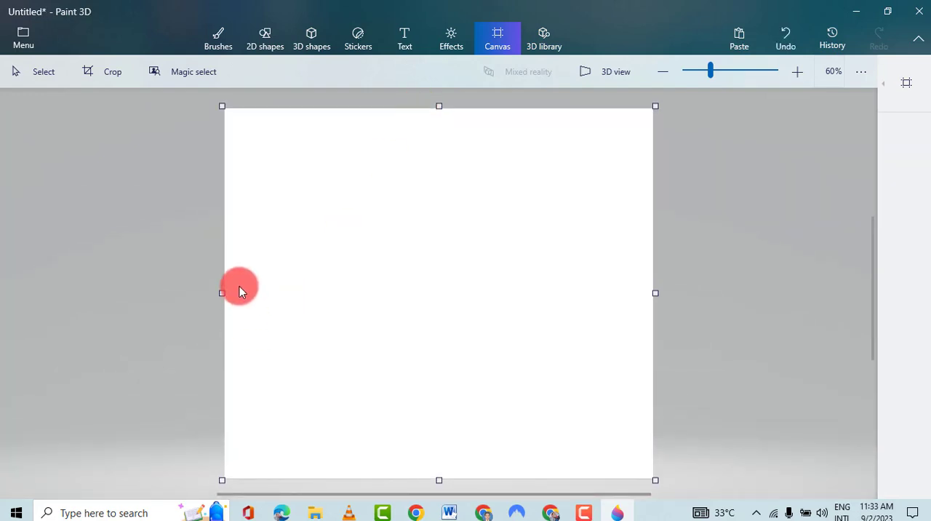
drag(222, 292, 154, 283)
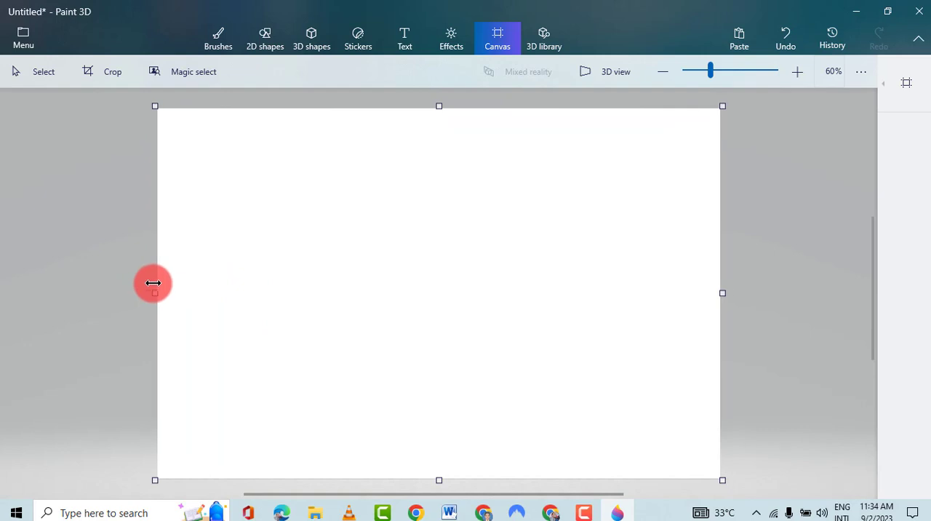
- Insert the Oceanic white tip shark from the Latest 3D collections and rotate it to a side view with its head facing right
click(541, 45)
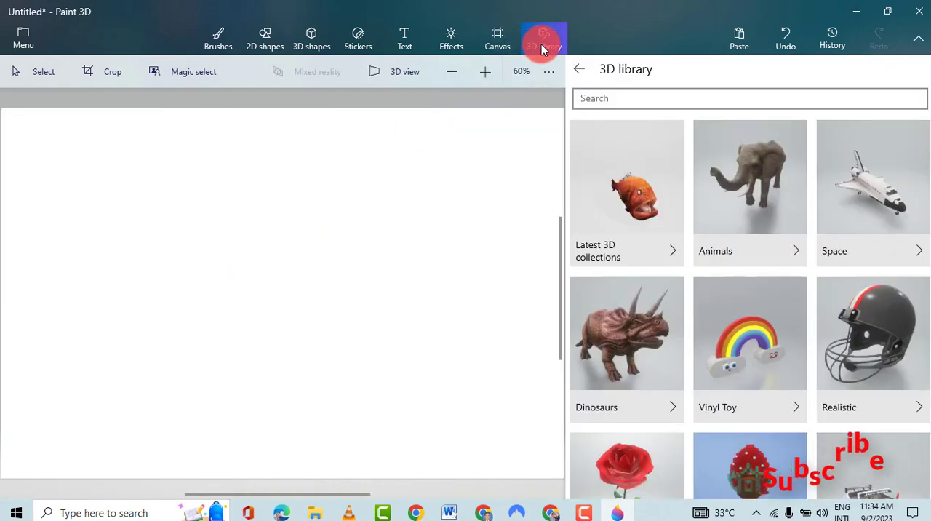
click(638, 195)
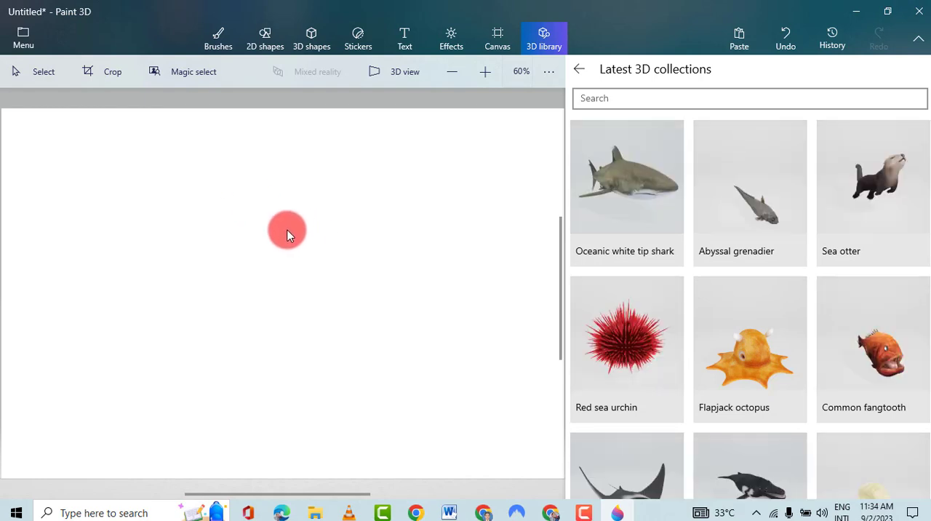
click(634, 187)
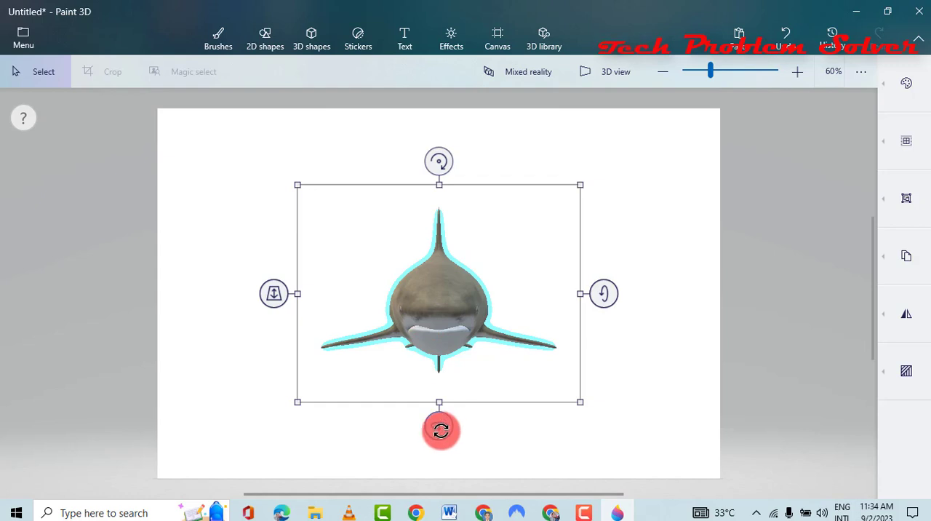
drag(439, 427, 566, 399)
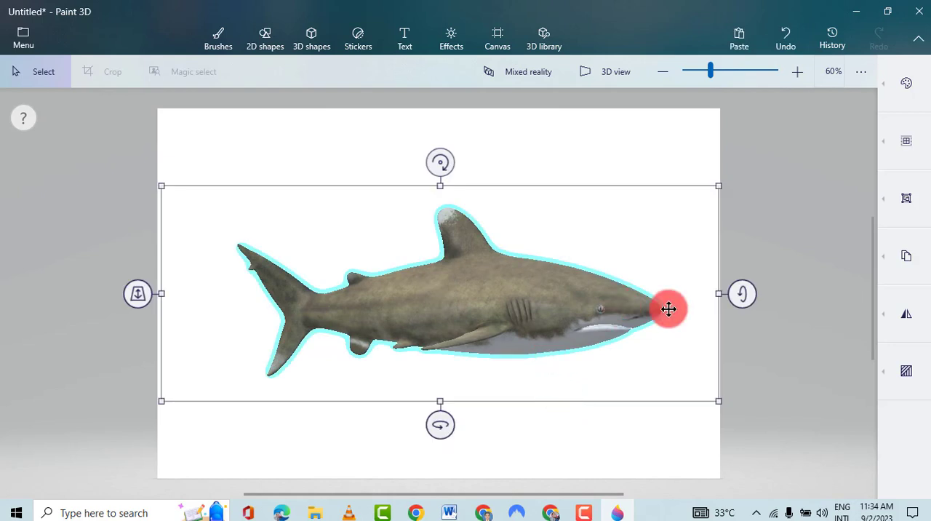
- Shorten the shark horizontally from both its head side and its tail side
drag(719, 295, 617, 296)
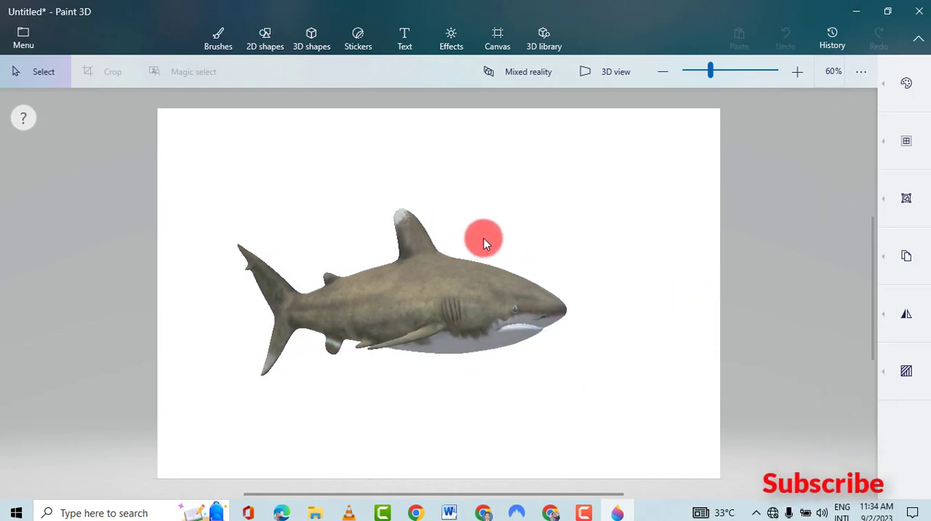
click(501, 342)
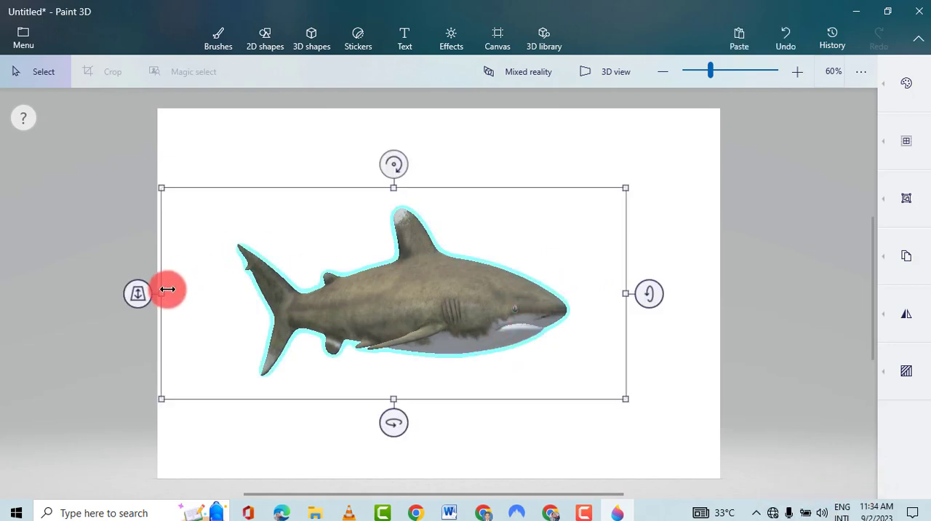
drag(161, 293, 225, 293)
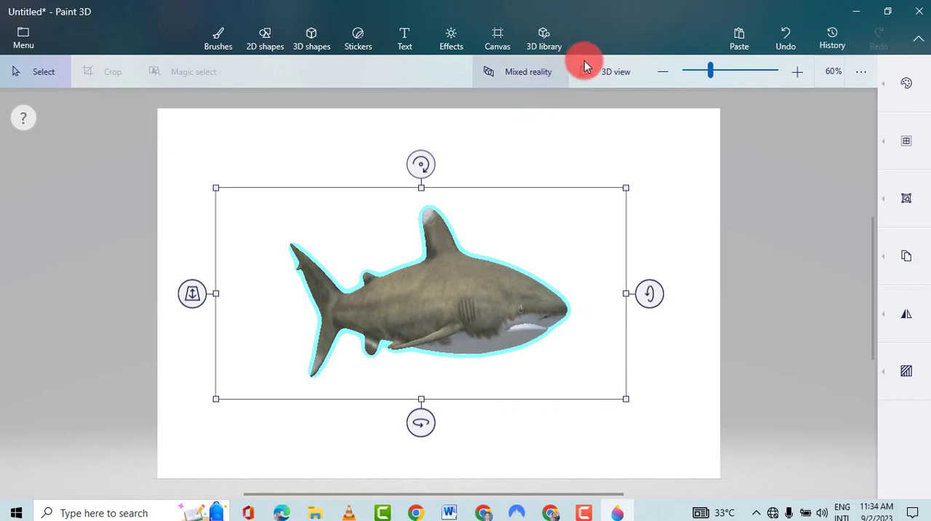
- Add the Yellow flower patch model from the Latest 3D collections to the scene
click(541, 47)
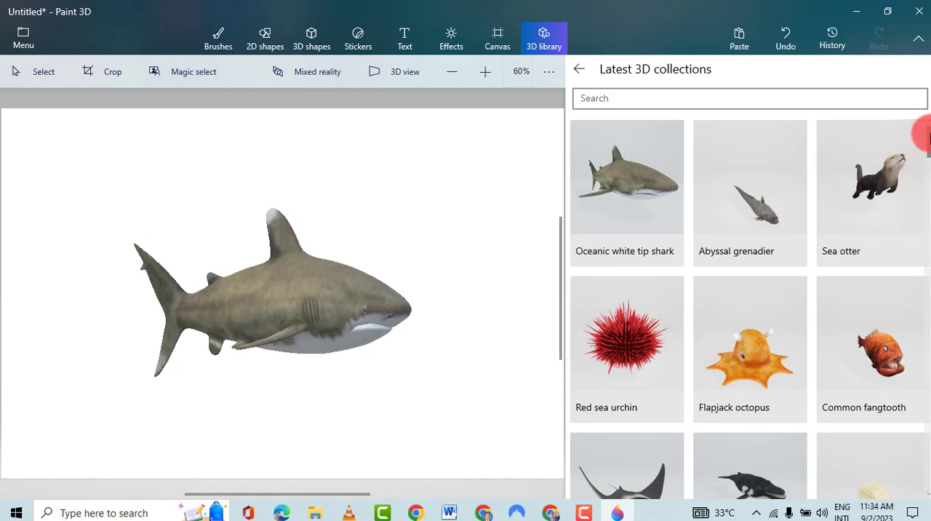
drag(924, 133, 925, 177)
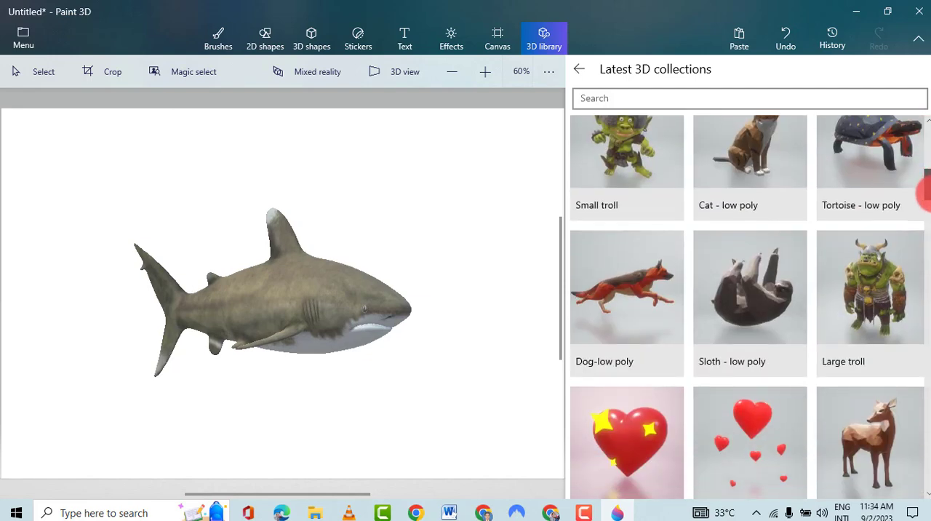
scroll(924, 197, down, 2)
drag(927, 218, 928, 336)
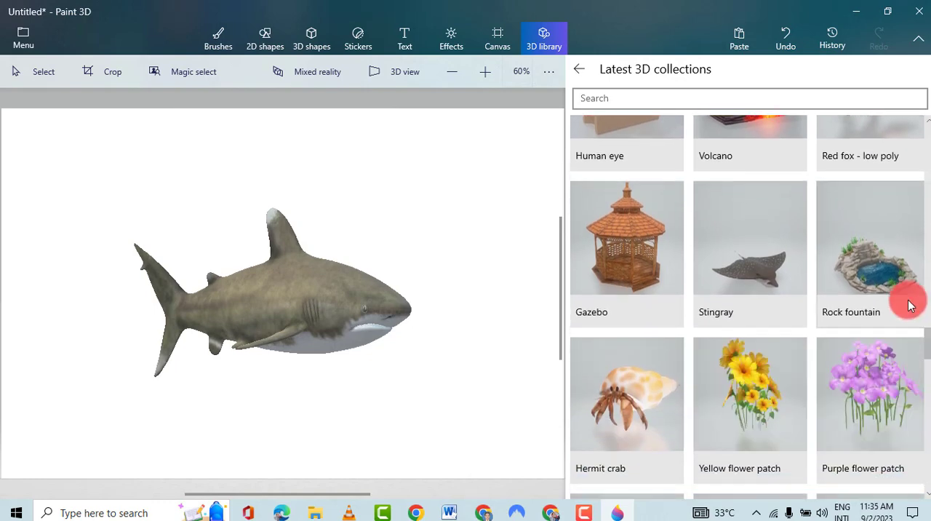
click(759, 403)
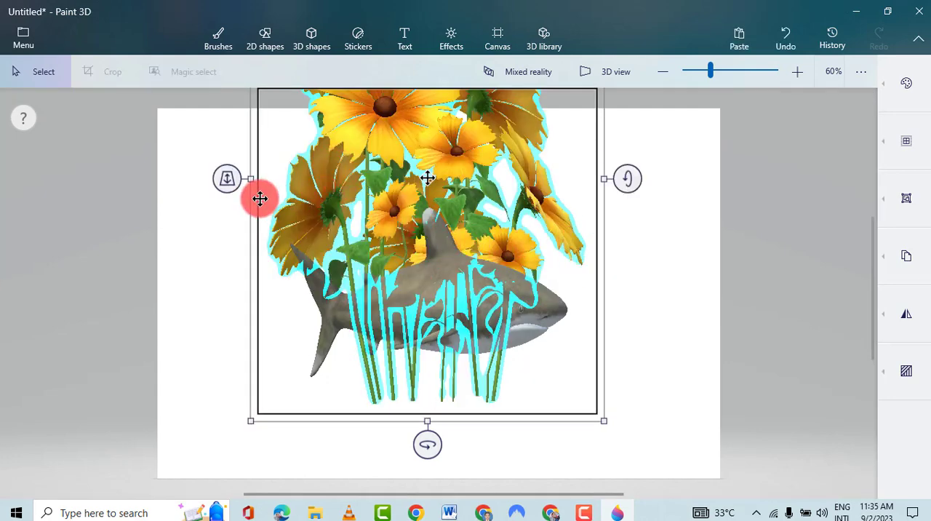
- Try shifting the yellow flower patch in depth toward the viewer, and undo the depth changes
drag(228, 178, 291, 204)
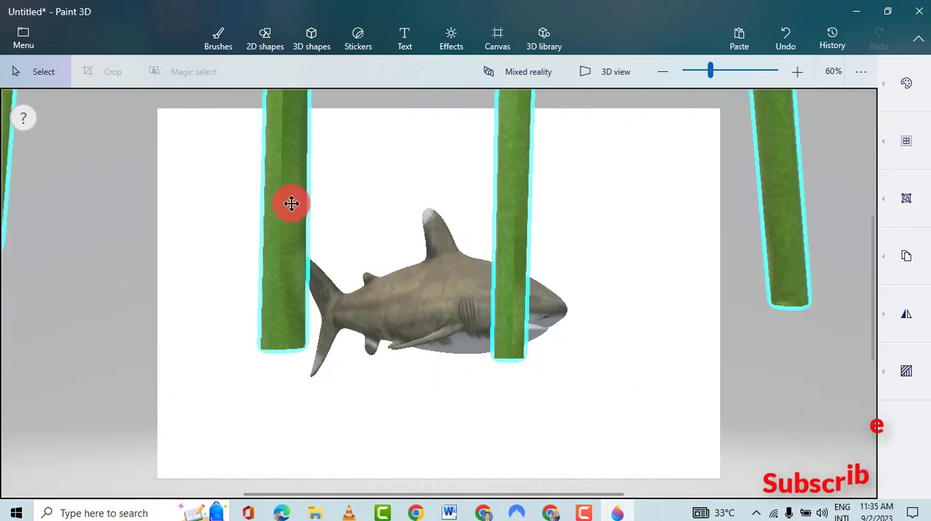
click(666, 72)
click(666, 72)
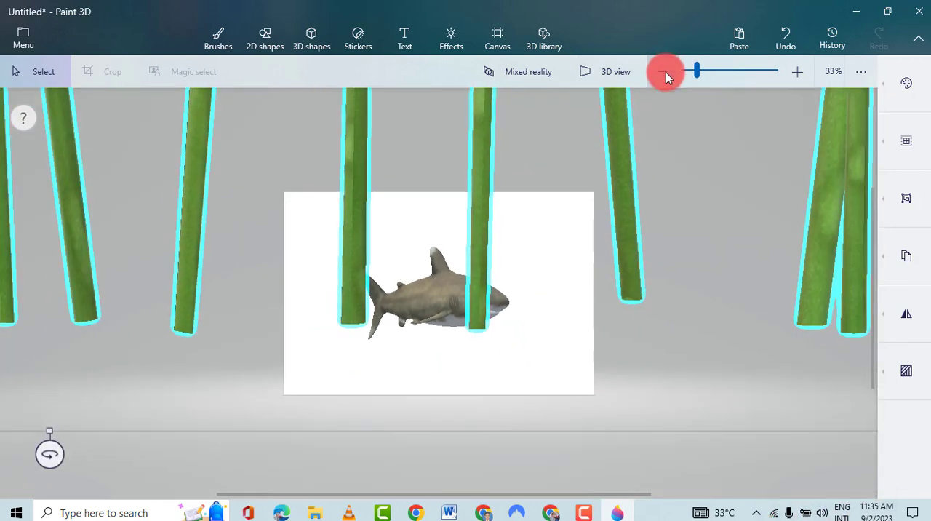
click(665, 72)
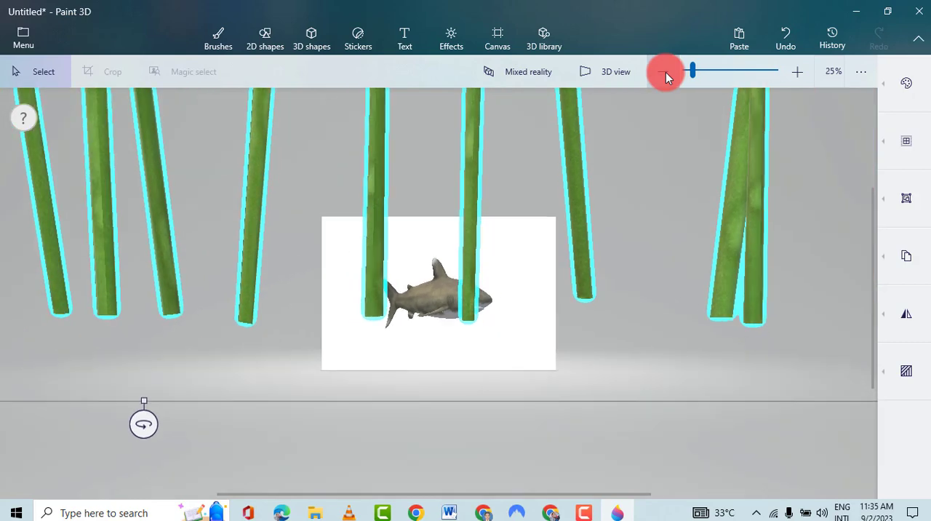
key(ctrl+z)
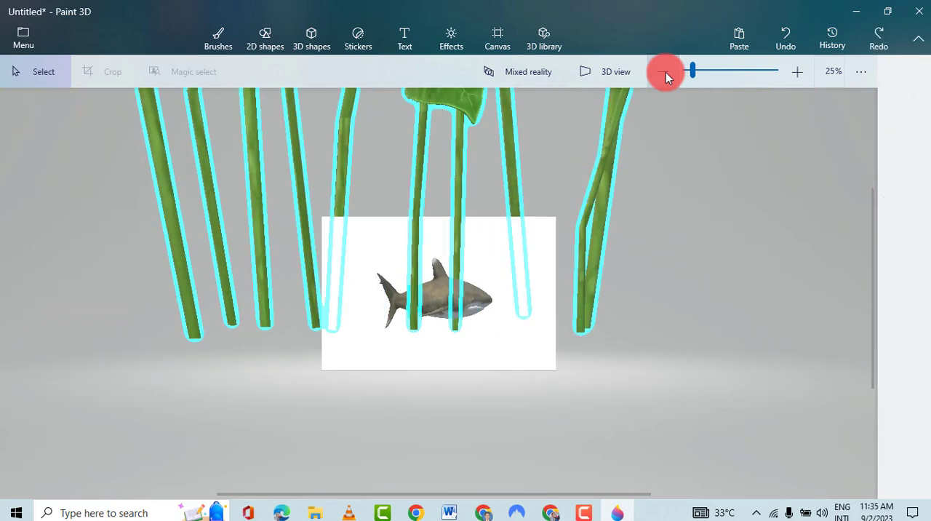
key(ctrl+z)
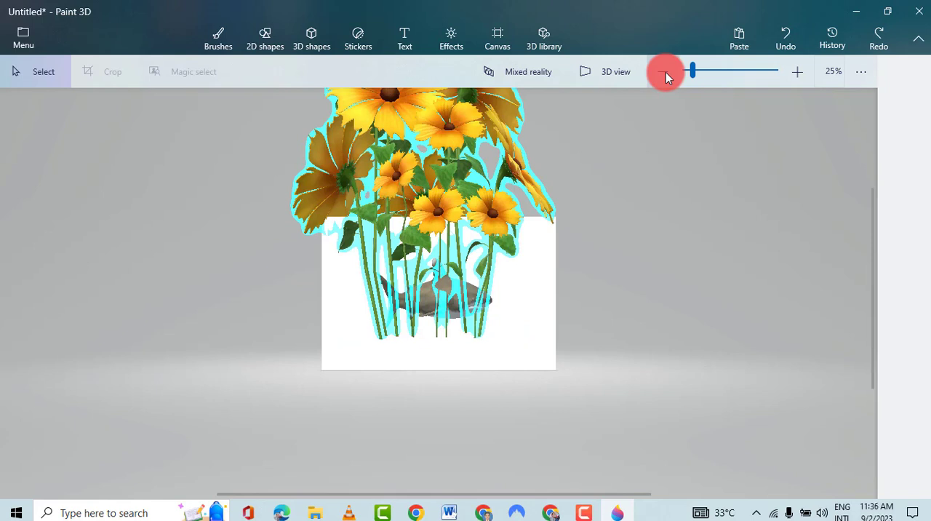
- Select the yellow flower patch, bring it slightly closer in depth and move it to the right of the shark
click(405, 166)
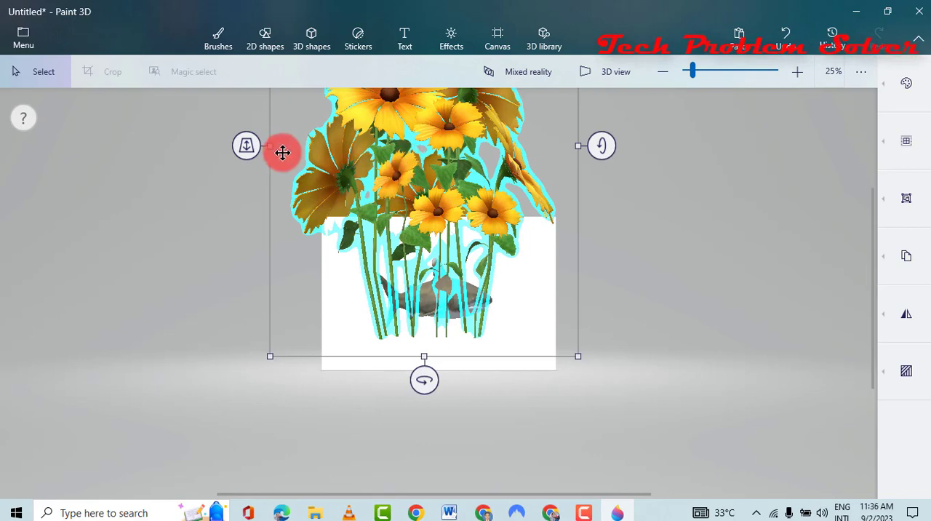
mouse_move(266, 145)
mouse_down()
mouse_move(318, 165)
mouse_move(251, 156)
mouse_move(340, 166)
mouse_move(255, 160)
mouse_up()
drag(376, 141, 544, 206)
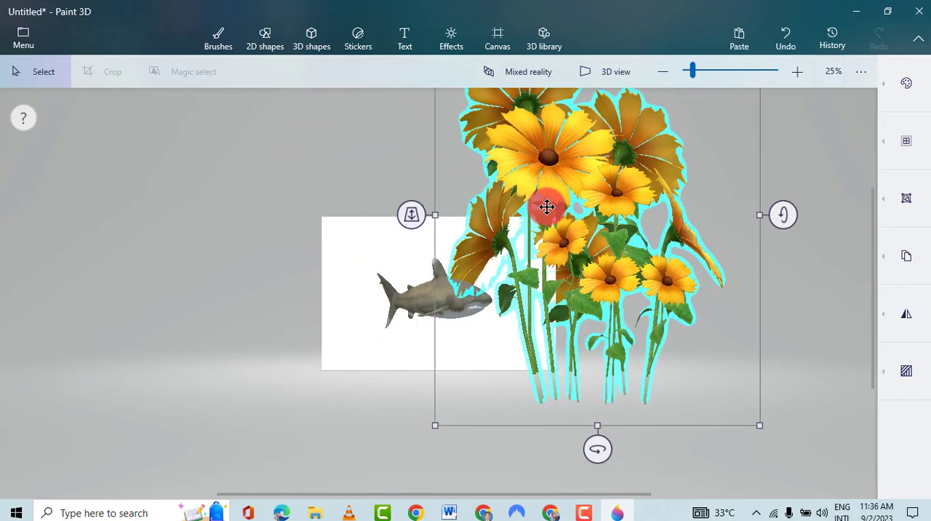
- Search the 3D library for "Stars" and insert the Knockout stars and birds model
click(544, 44)
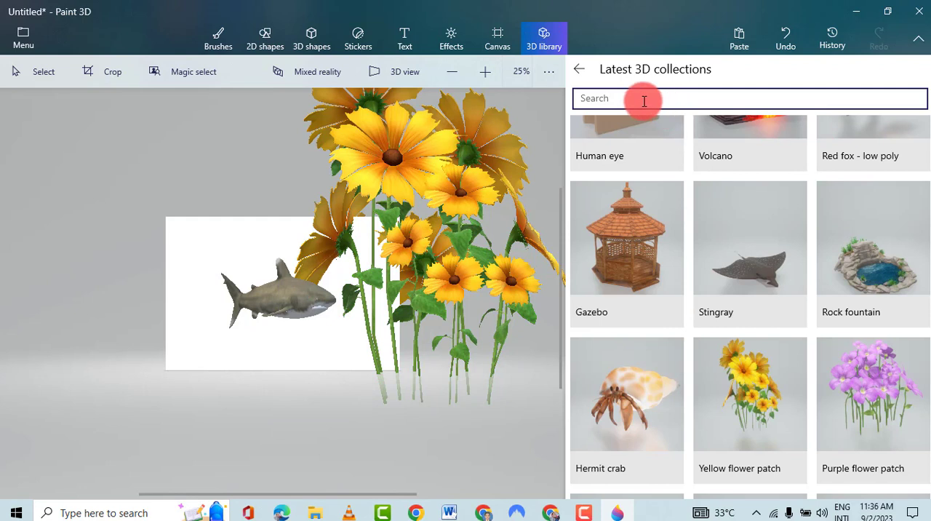
click(603, 99)
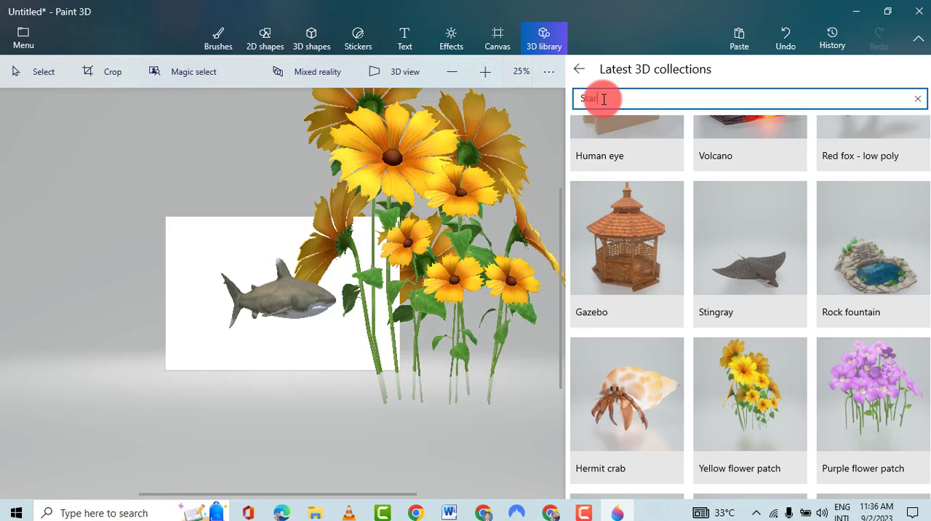
key(Return)
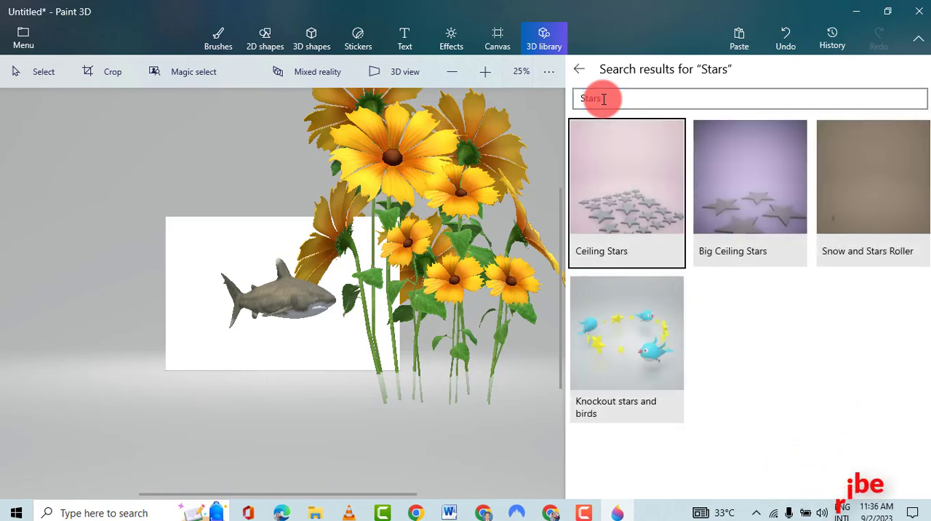
click(632, 320)
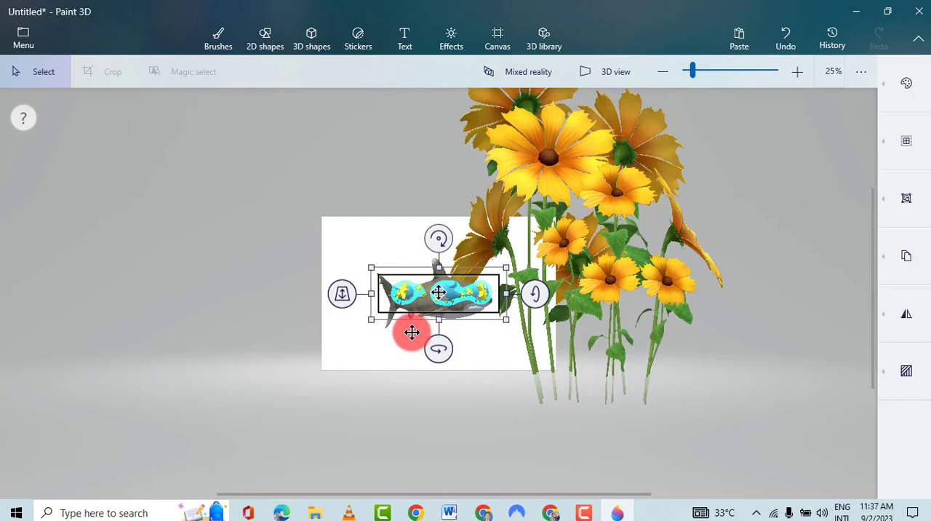
- Tilt the stars and birds model so its ring opens up, and place it around the shark
drag(411, 332, 367, 355)
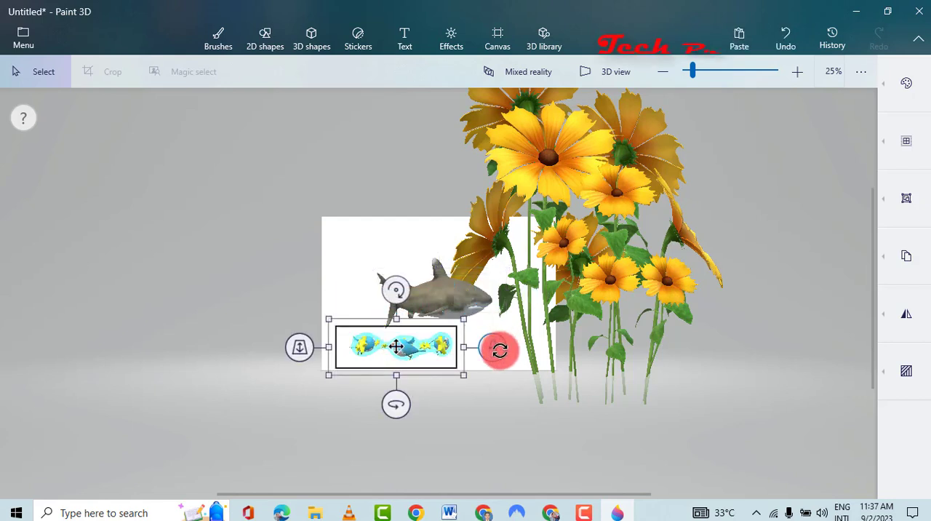
drag(499, 349, 509, 379)
drag(395, 343, 417, 295)
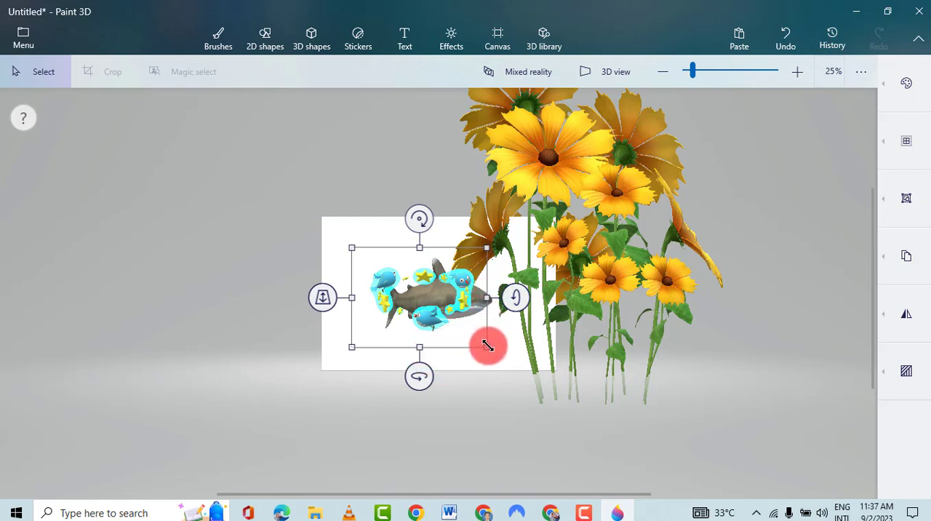
- Enlarge the stars and birds ring, shift it up and left over the shark, and tilt it slightly further
drag(487, 346, 535, 369)
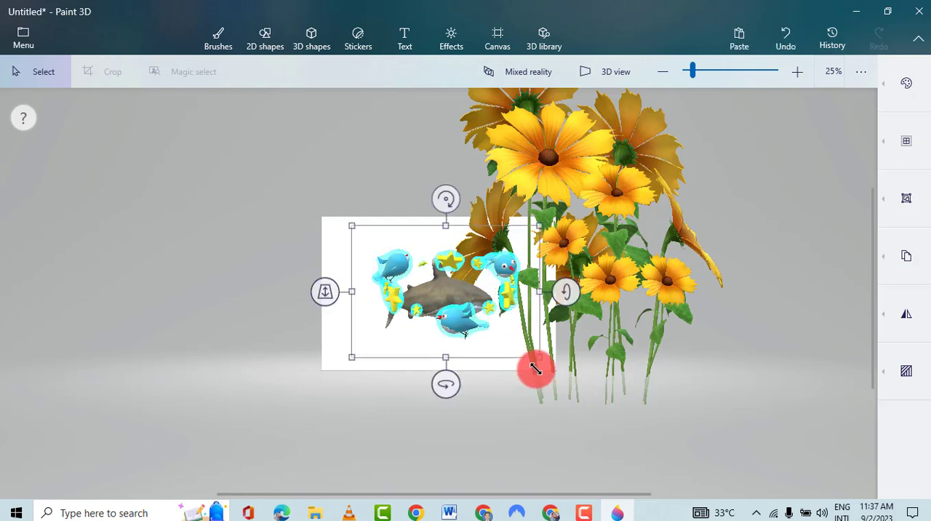
drag(420, 307, 399, 284)
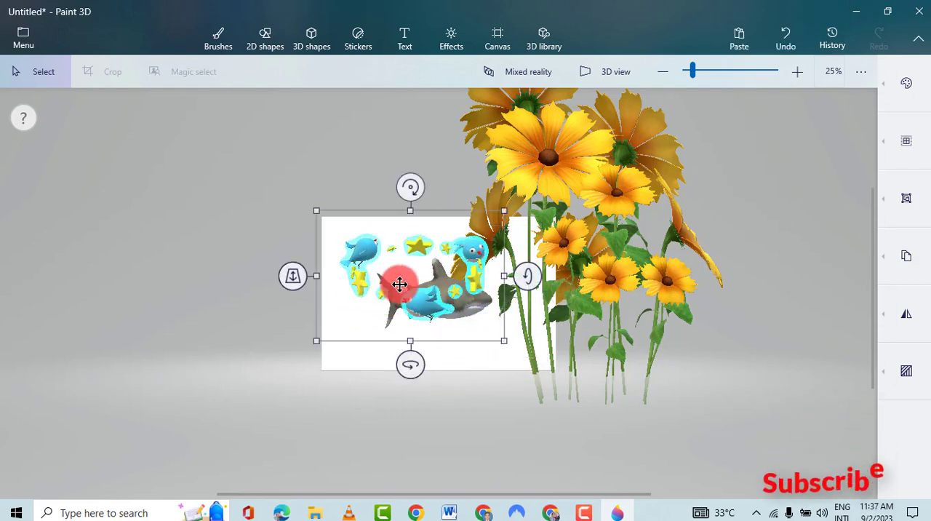
drag(535, 273, 538, 293)
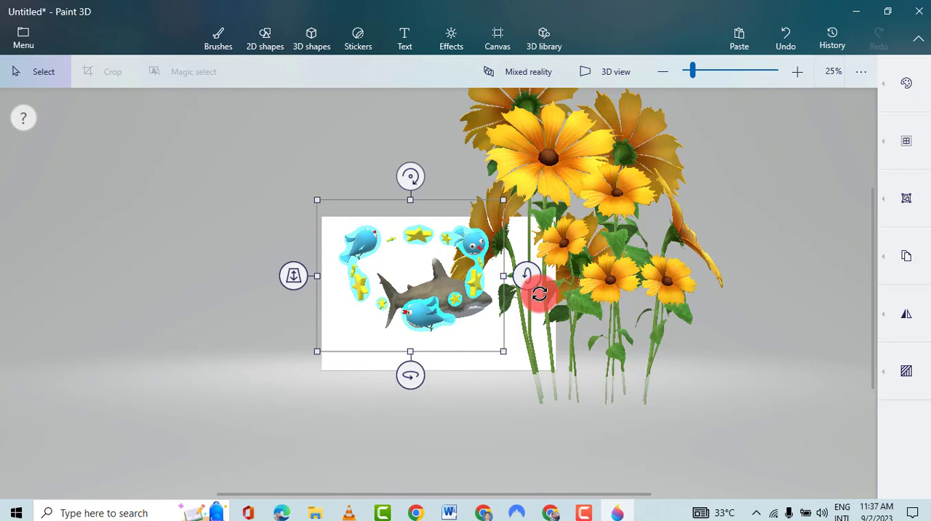